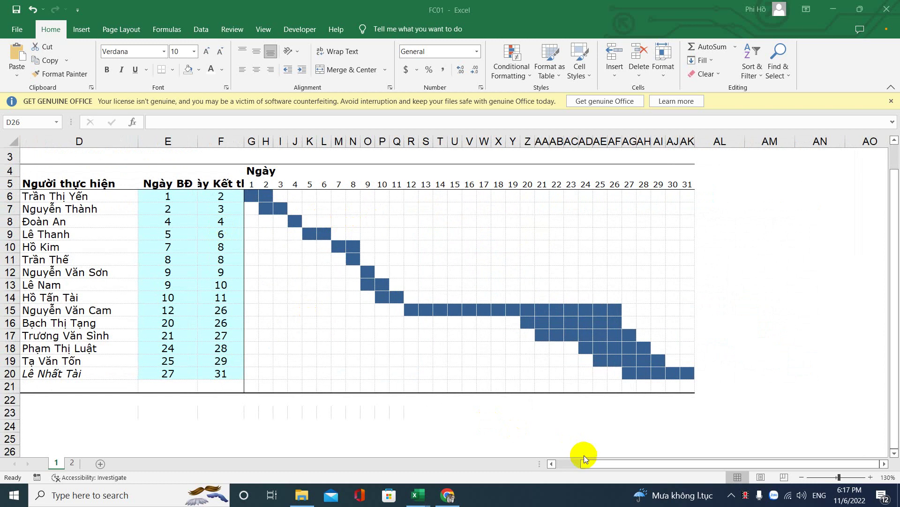
Step: AutoFit column F so the 'Ngày Kết thúc' end-date header shows in full
click(170, 180)
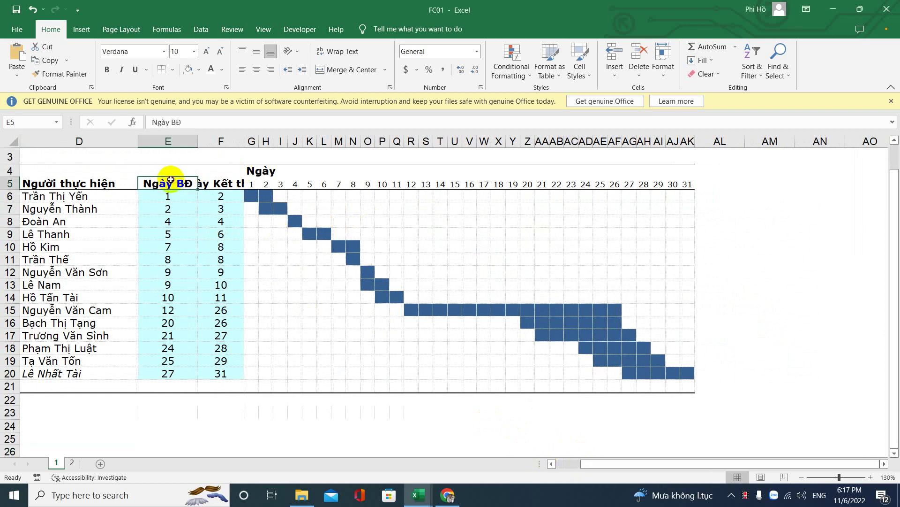
click(221, 183)
double_click(241, 142)
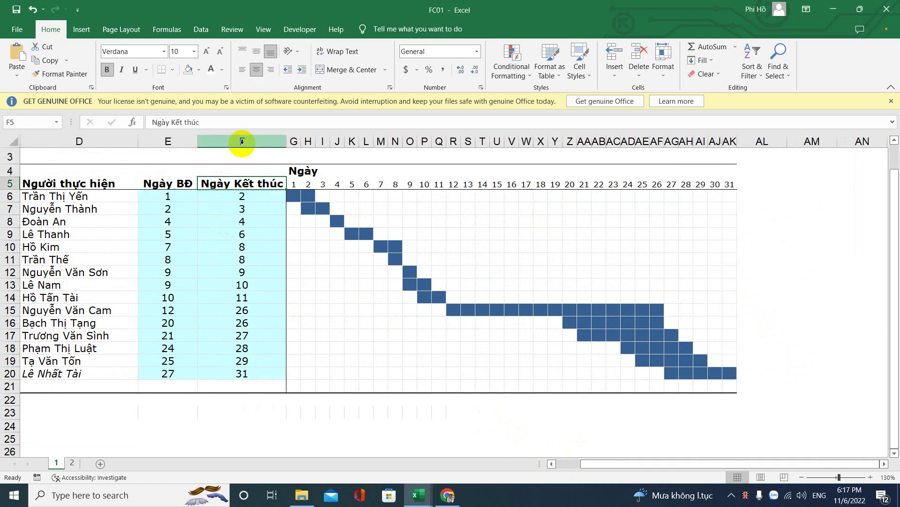
Step: Compare the first three tasks' start and end days with their blue bars on days 1–4
drag(292, 185, 732, 185)
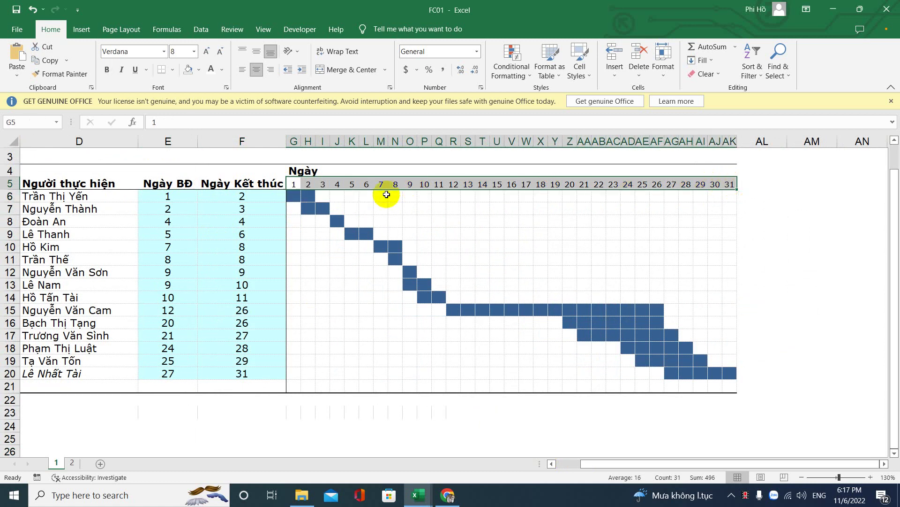
drag(156, 197, 227, 191)
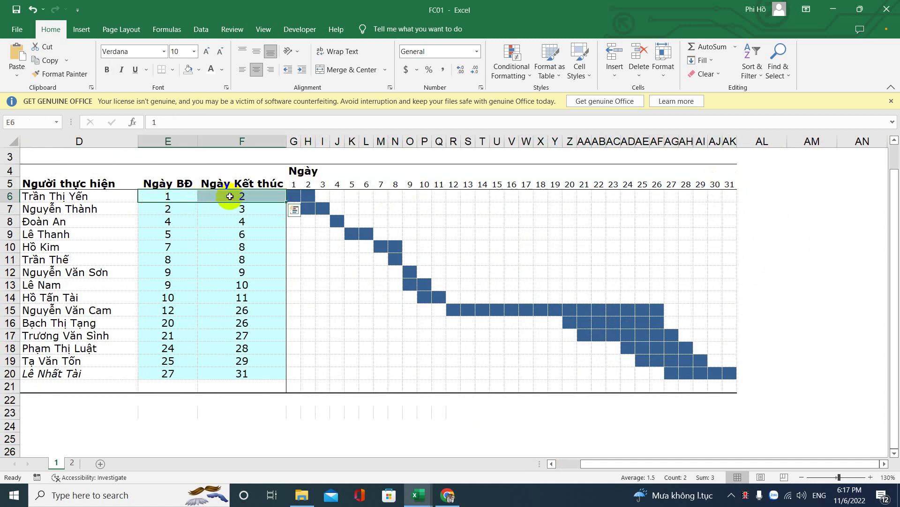
drag(289, 195, 313, 186)
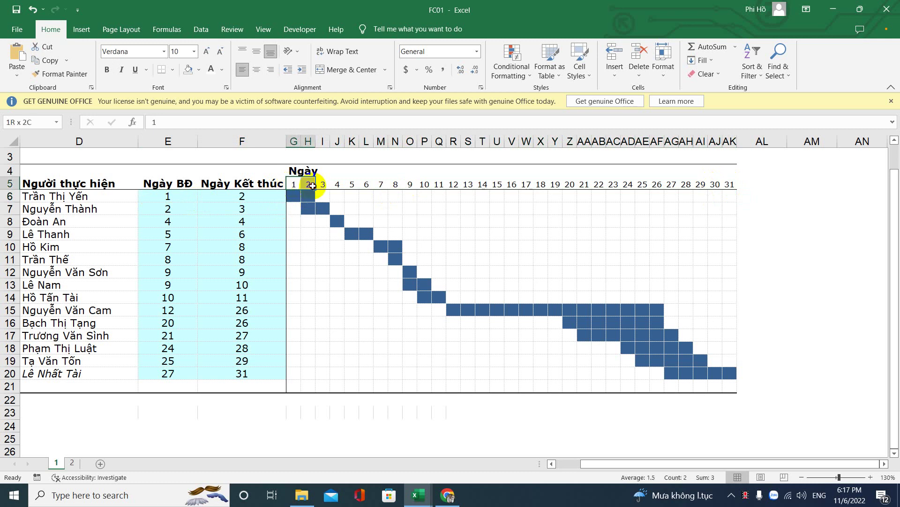
drag(165, 207, 215, 209)
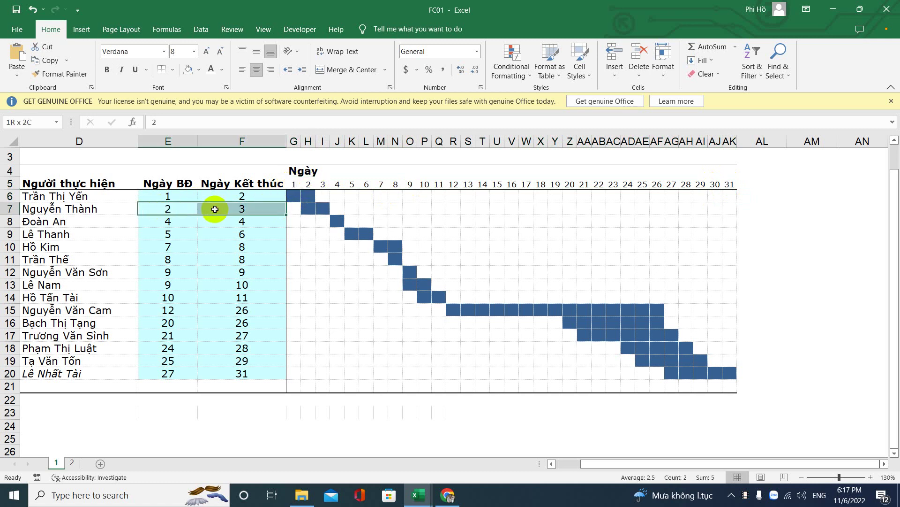
click(306, 206)
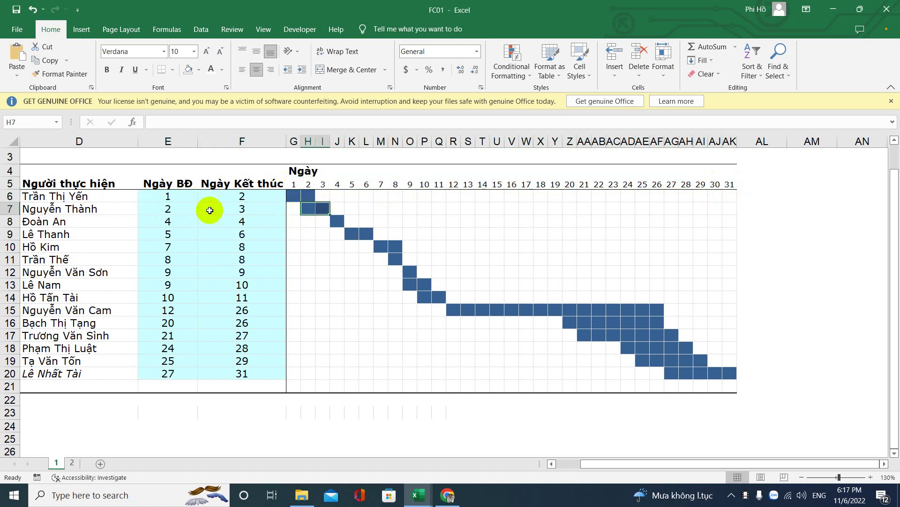
click(175, 222)
click(229, 221)
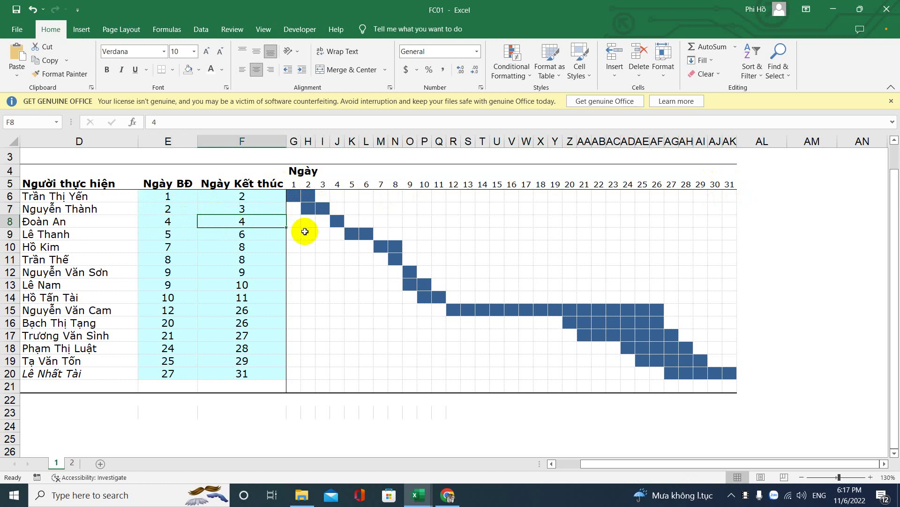
click(337, 220)
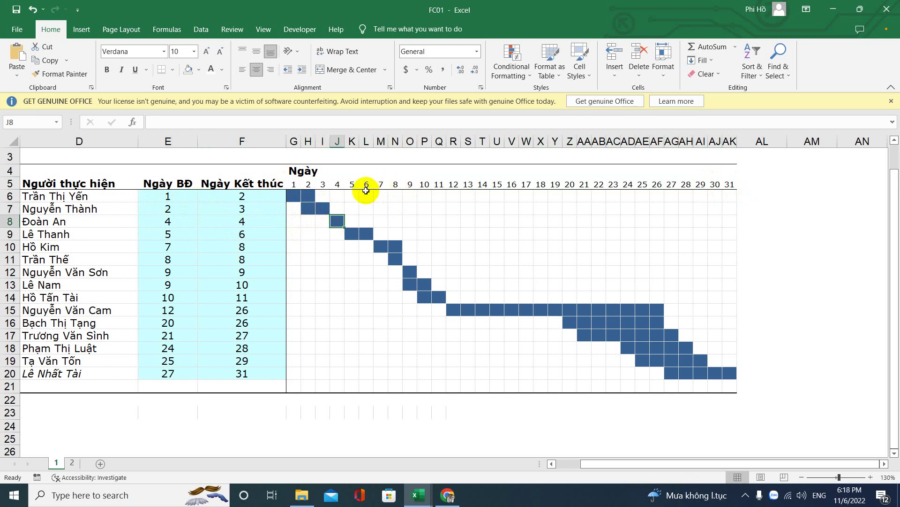
drag(368, 194, 369, 375)
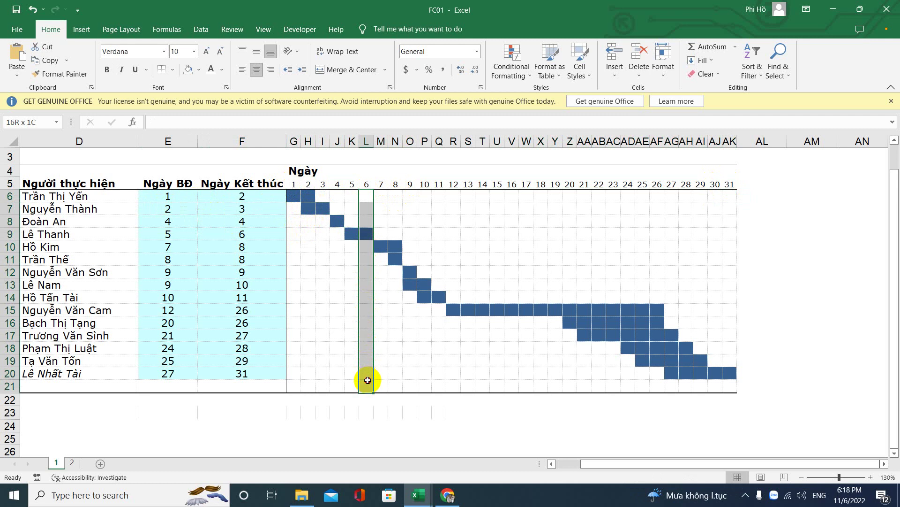
drag(367, 238, 105, 237)
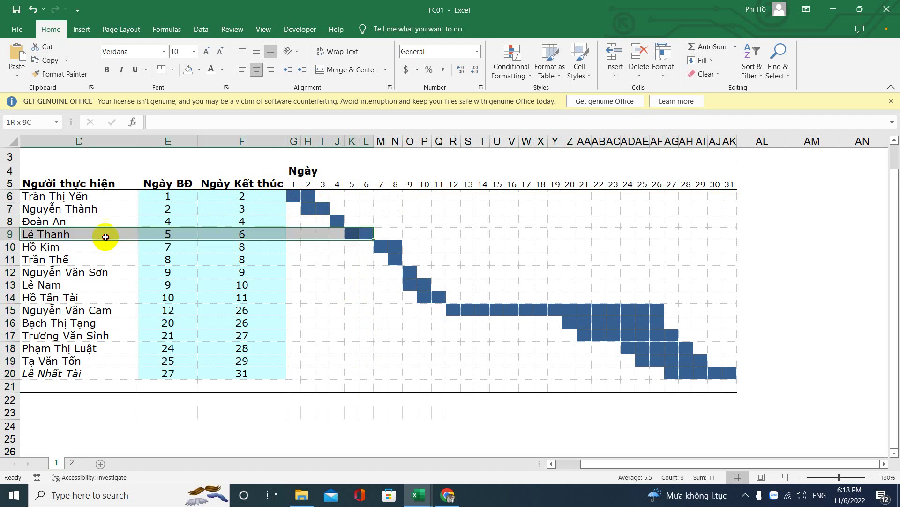
drag(394, 245, 96, 263)
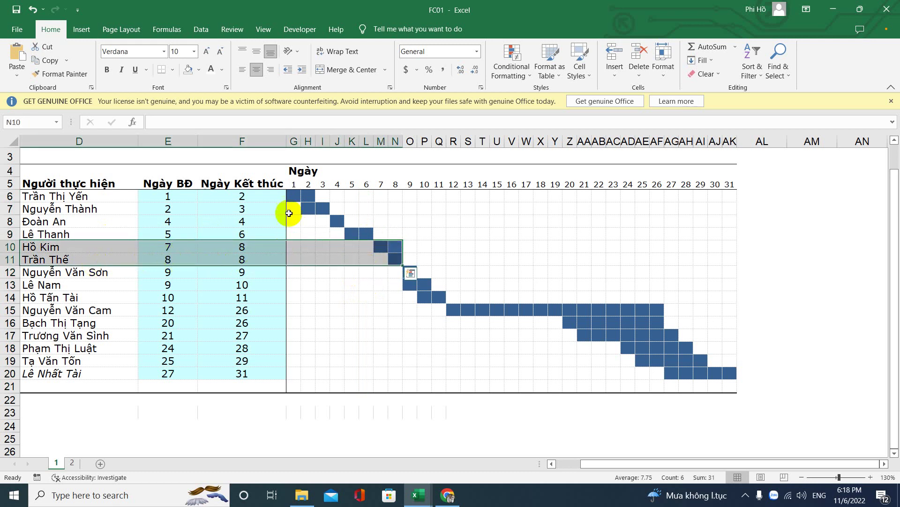
drag(294, 200, 305, 205)
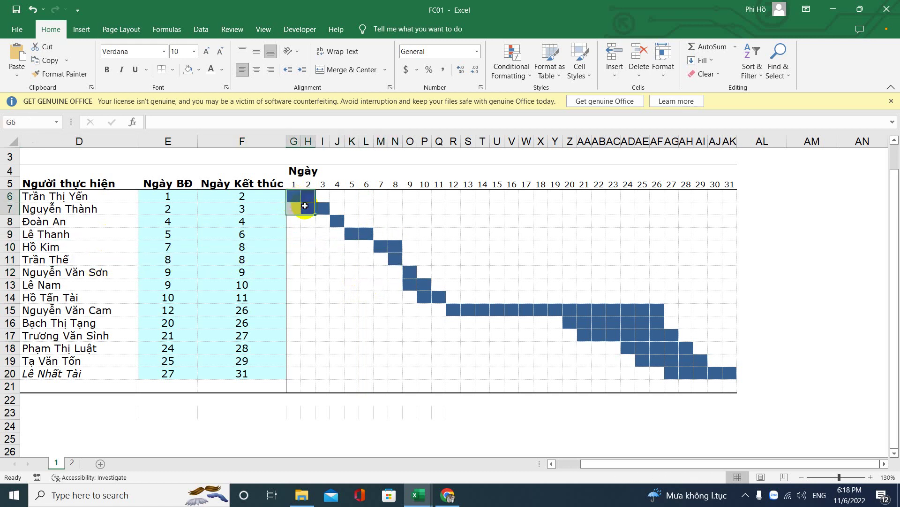
click(291, 183)
click(181, 402)
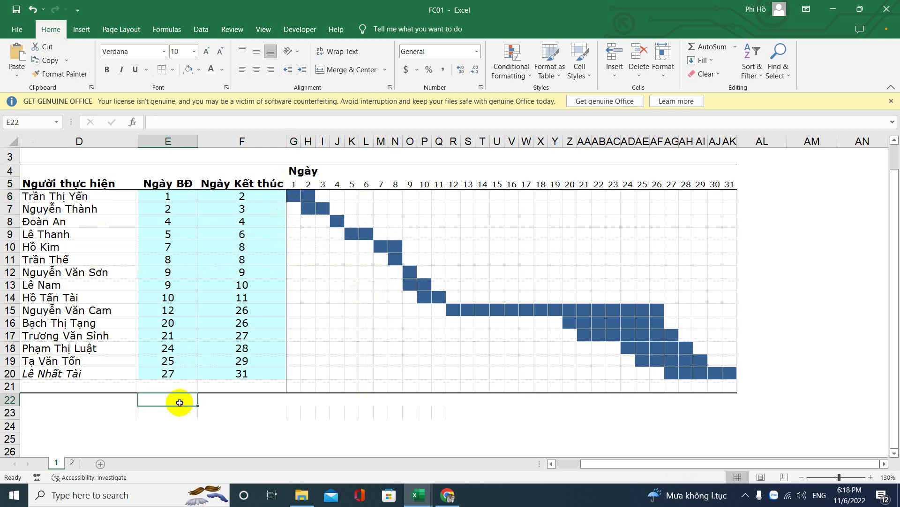
Step: Enter 'ngày hiện tại>= ngày bắt đầu' in E22 and 'ngày hiện tại<=ngày kết thúc' in E23
text(ngay)
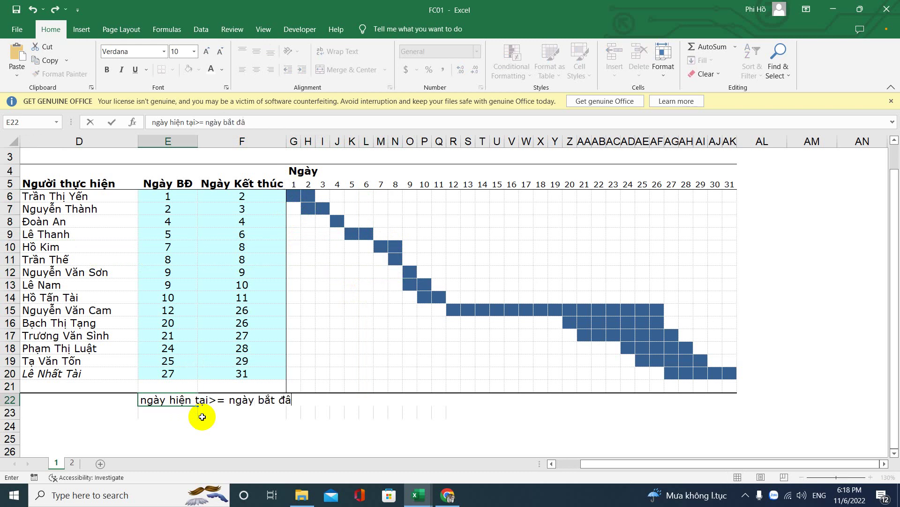
key(Return)
text(ngày )
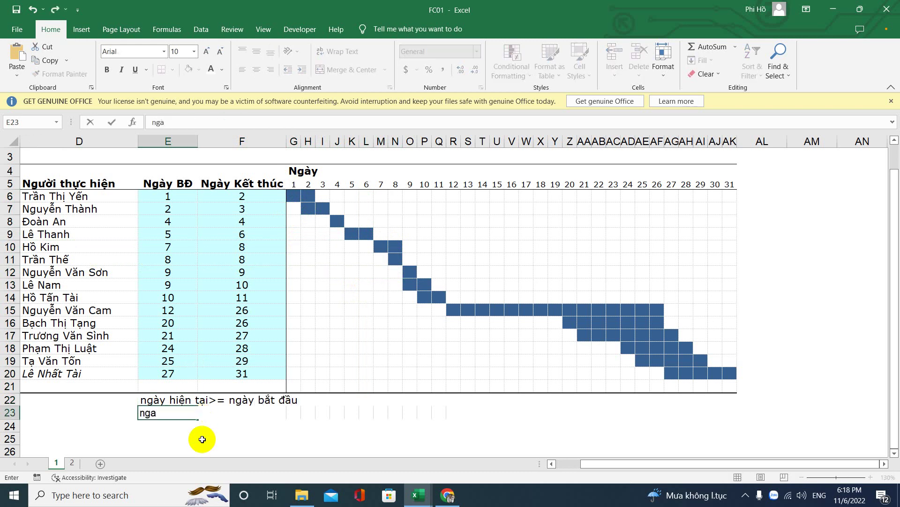
text(hiện tại)
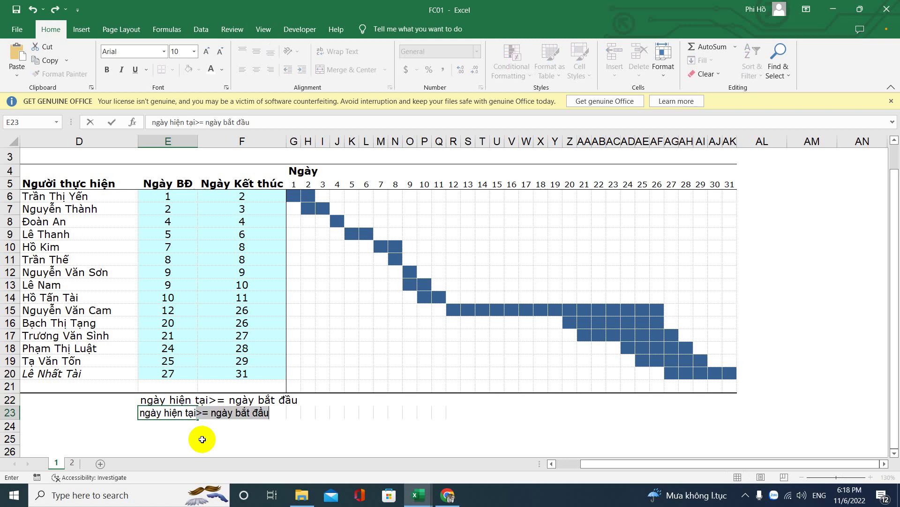
text(<=ngày)
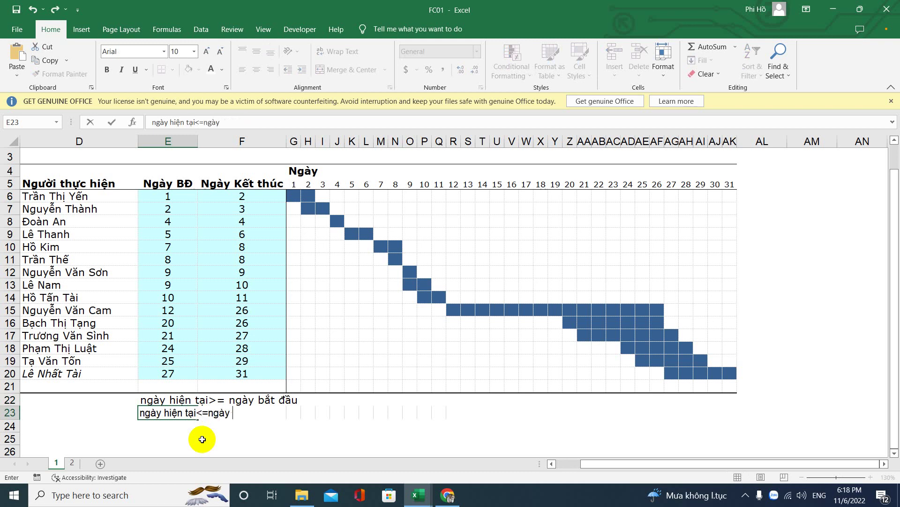
text( kết thúc)
key(Return)
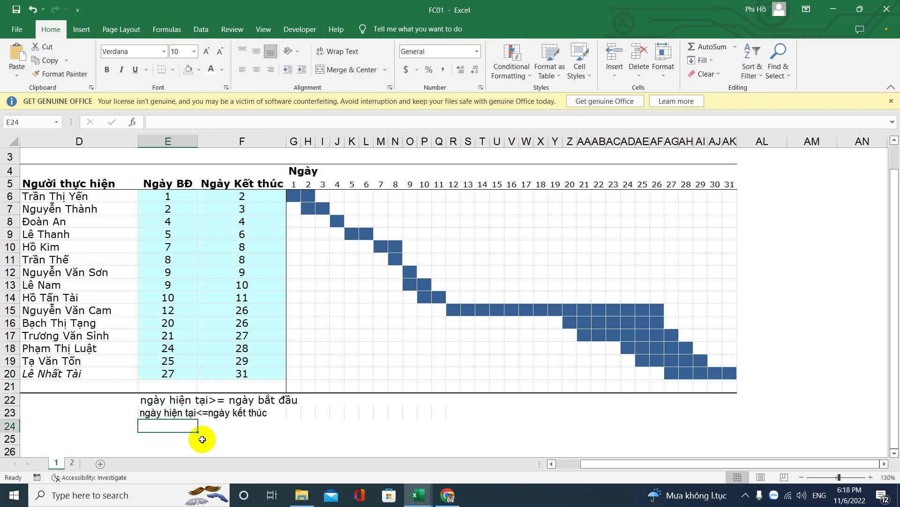
click(294, 193)
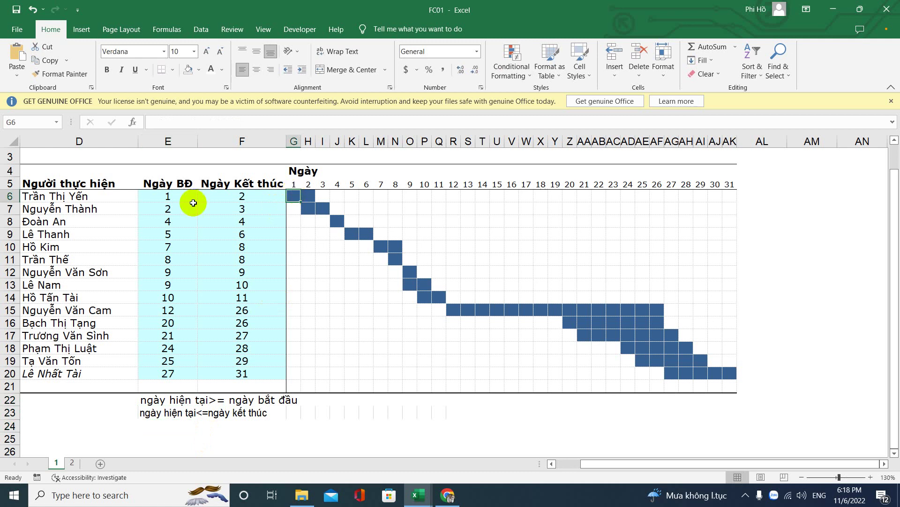
Step: Check the first task's start and end days against its day 1 and day 2 bar cells
click(162, 197)
click(242, 197)
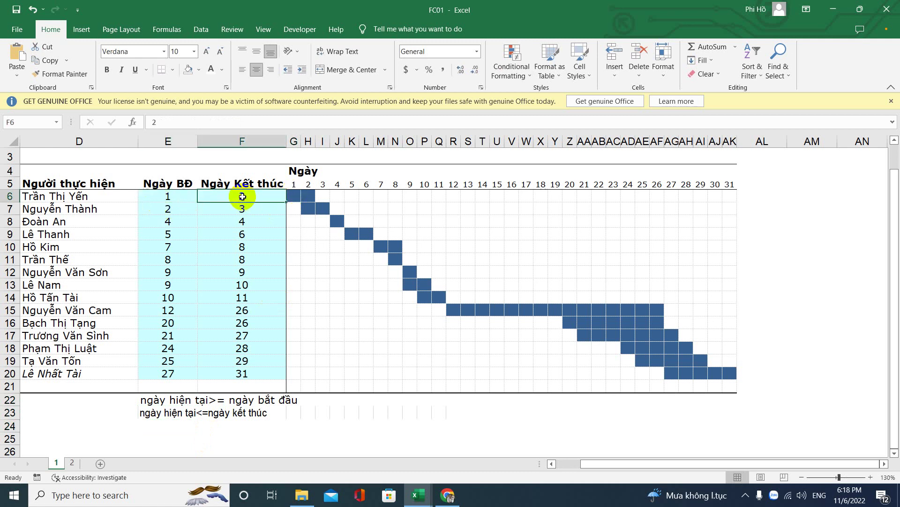
click(296, 194)
click(164, 196)
click(278, 198)
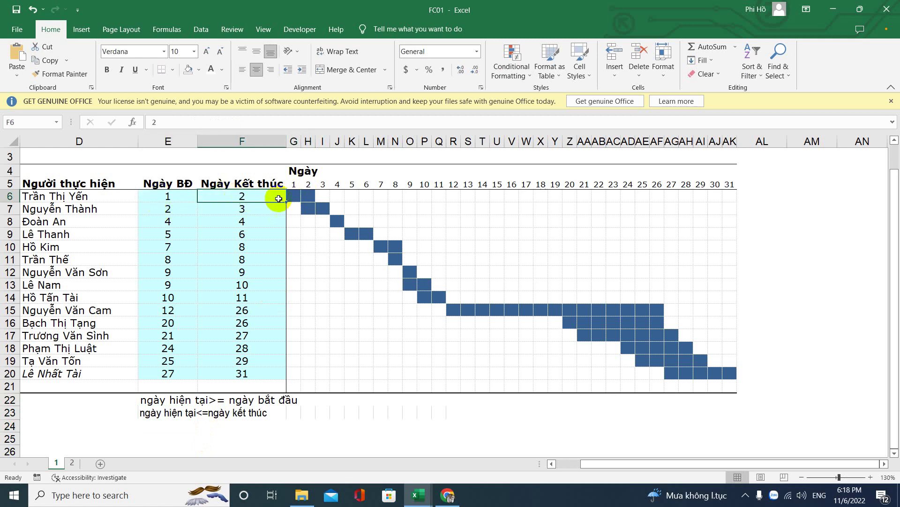
click(305, 196)
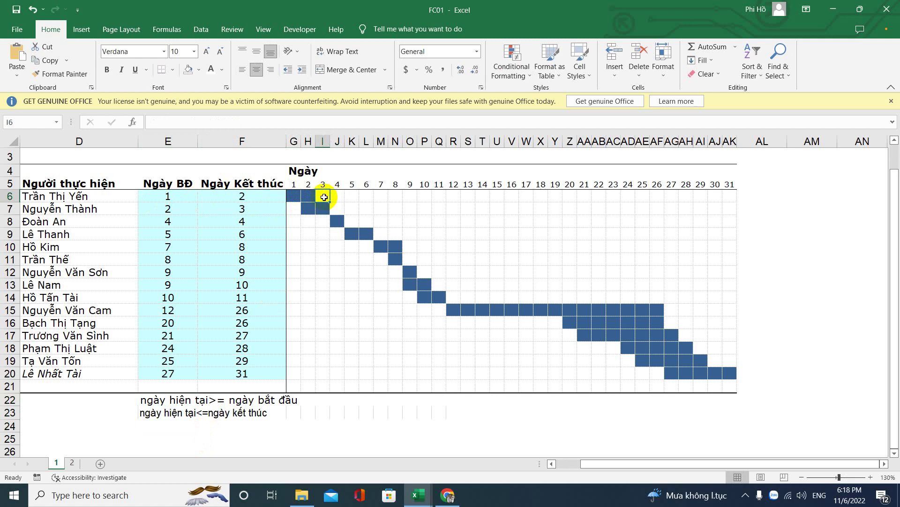
click(168, 199)
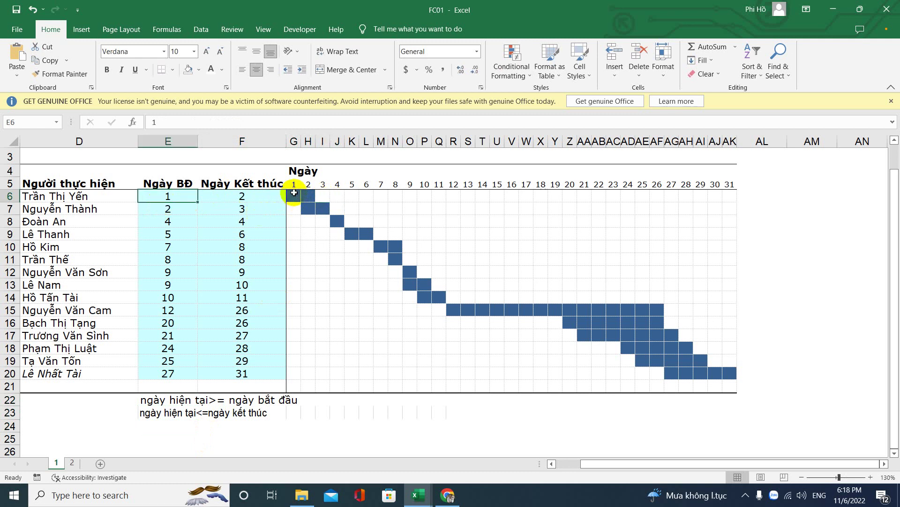
drag(294, 196, 308, 208)
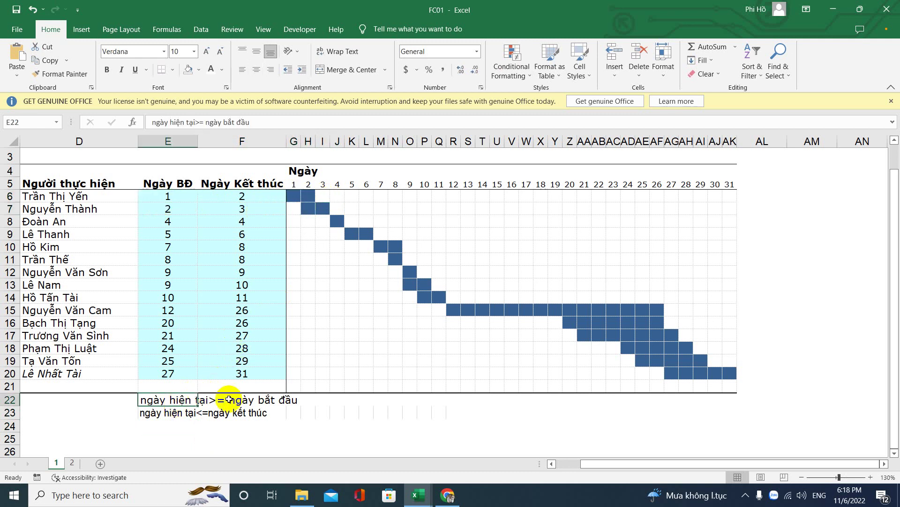
Step: Fill the day numbers along row 5 to AK5 and label AL5 'ngày hiện tại'
click(290, 188)
drag(291, 189, 726, 185)
click(747, 181)
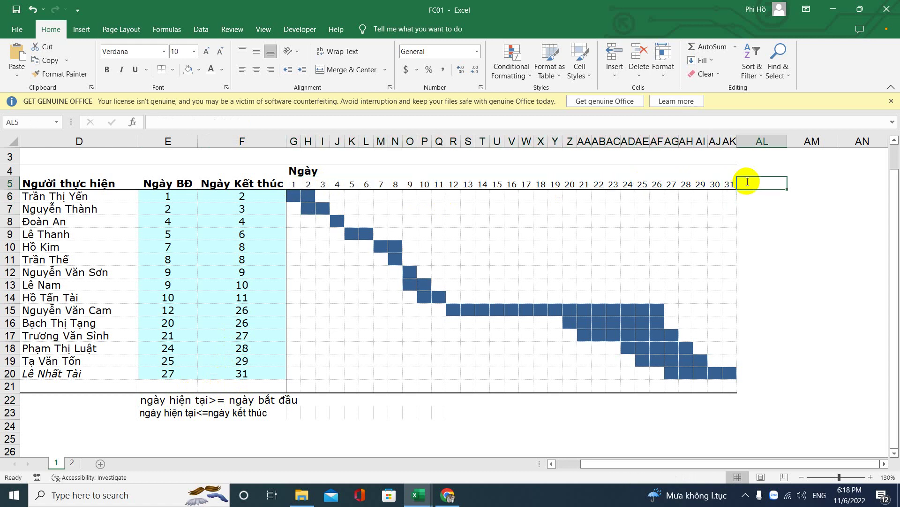
text(ngày hiện tại)
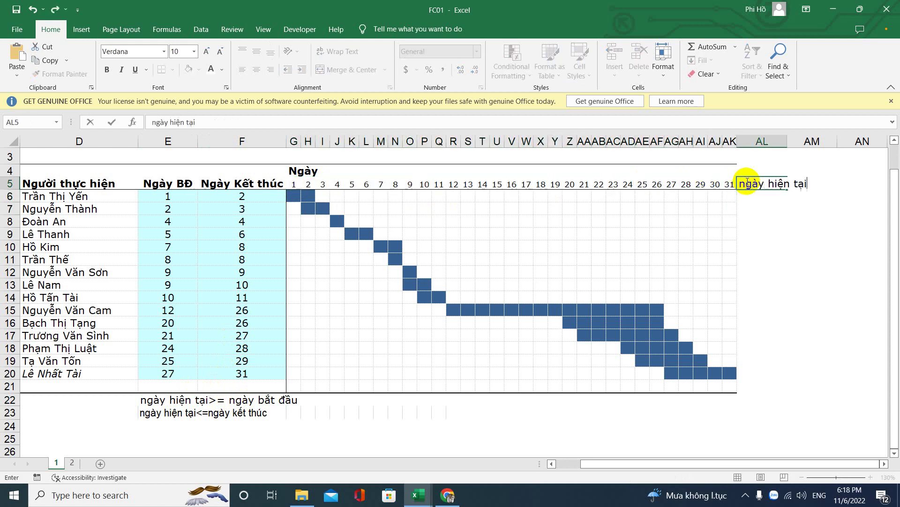
key(Return)
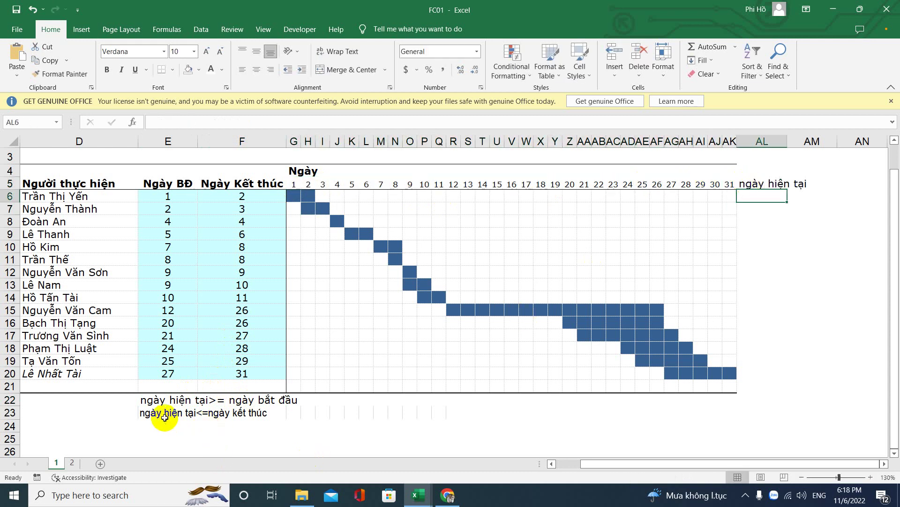
click(164, 416)
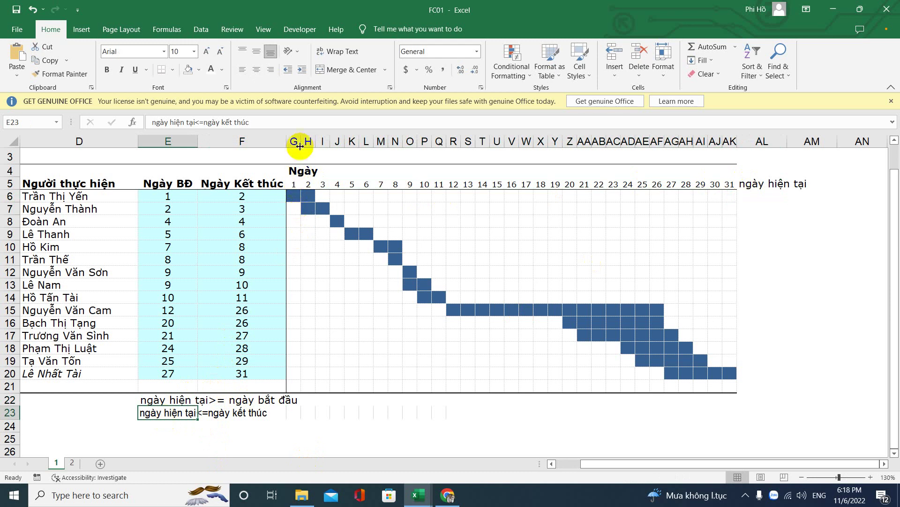
Step: Widen the day columns G through AK and make row 6 taller
drag(296, 138, 725, 238)
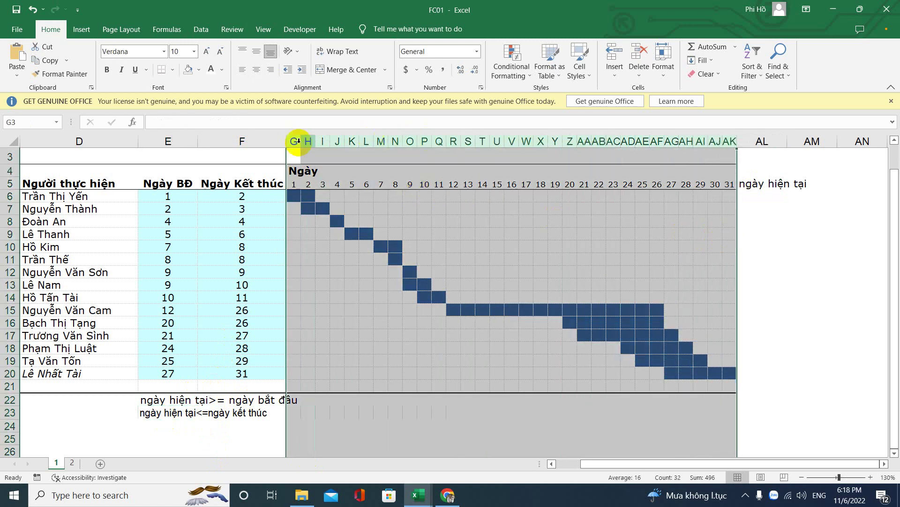
drag(298, 141, 345, 141)
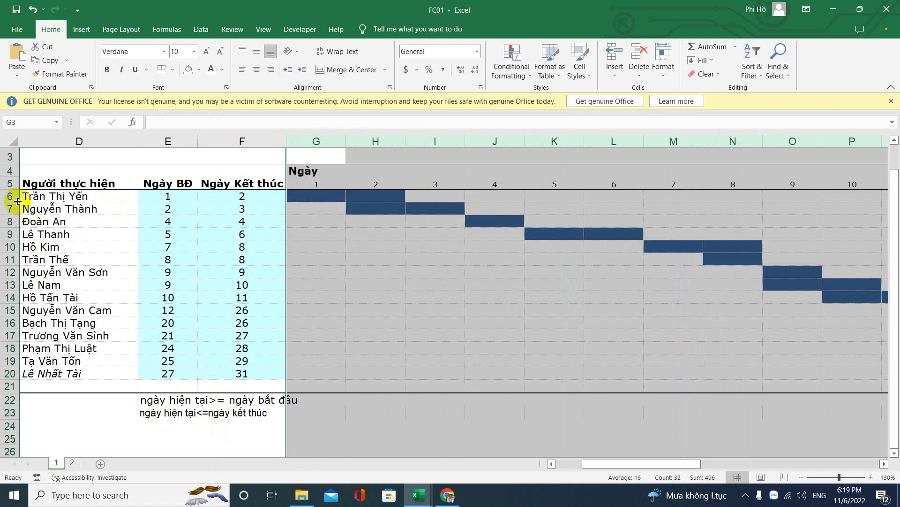
drag(9, 202, 10, 224)
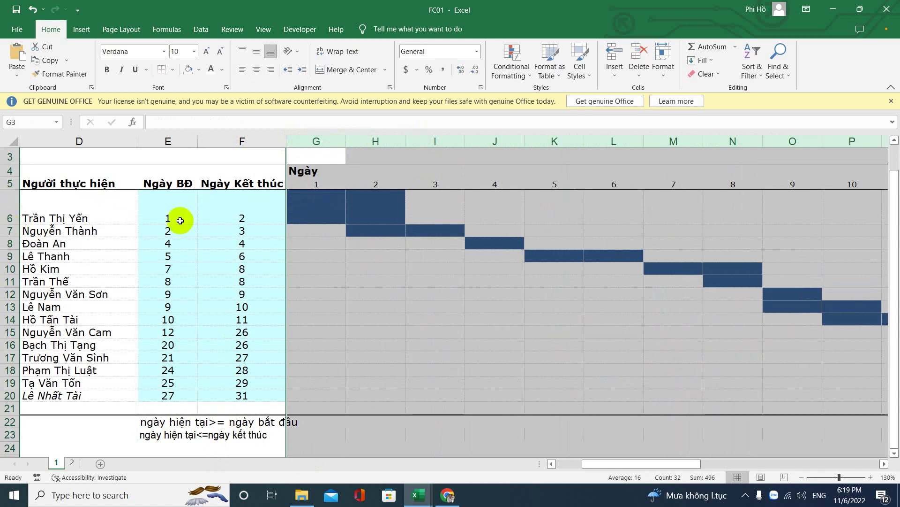
Step: Clear the conditional formatting rules from the selected day grid to remove the blue bars
click(300, 212)
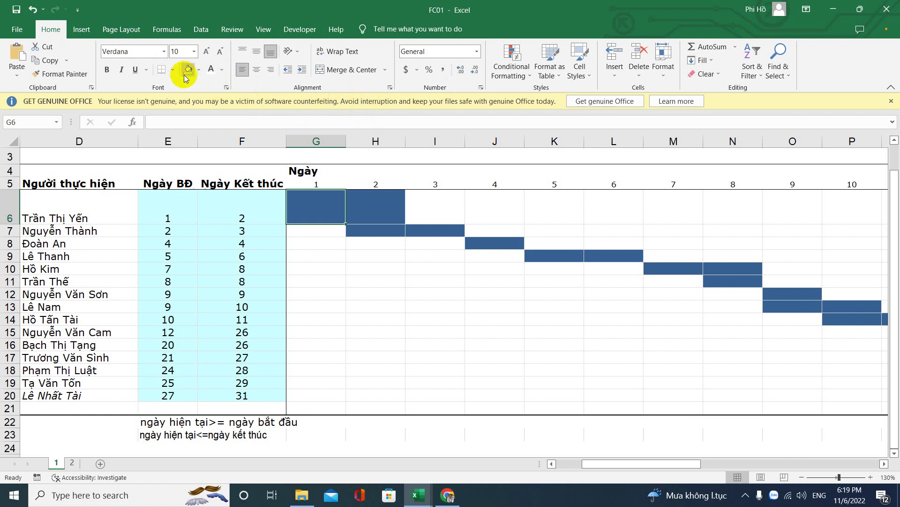
drag(311, 197, 701, 407)
click(514, 65)
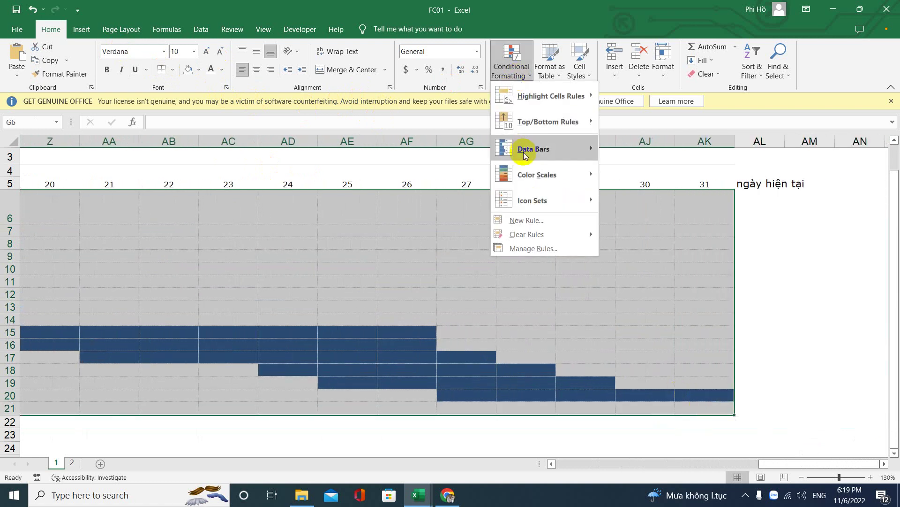
click(605, 230)
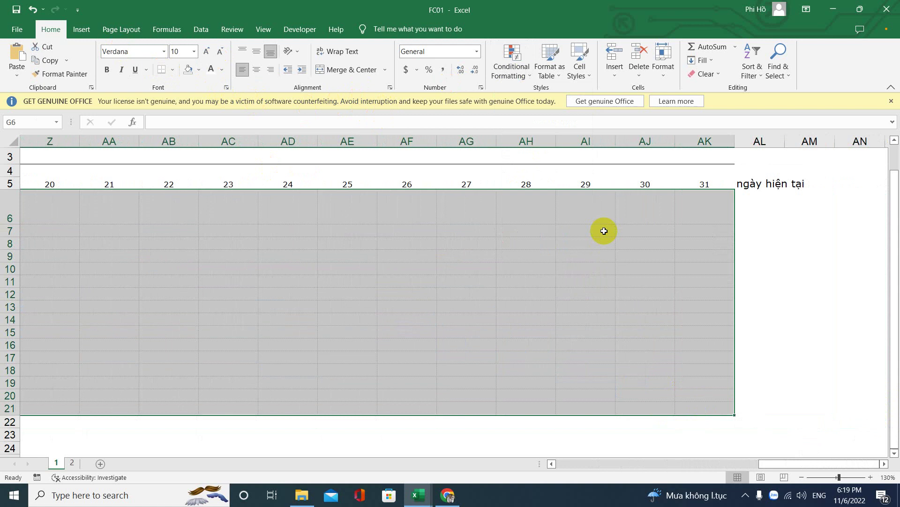
key(Left)
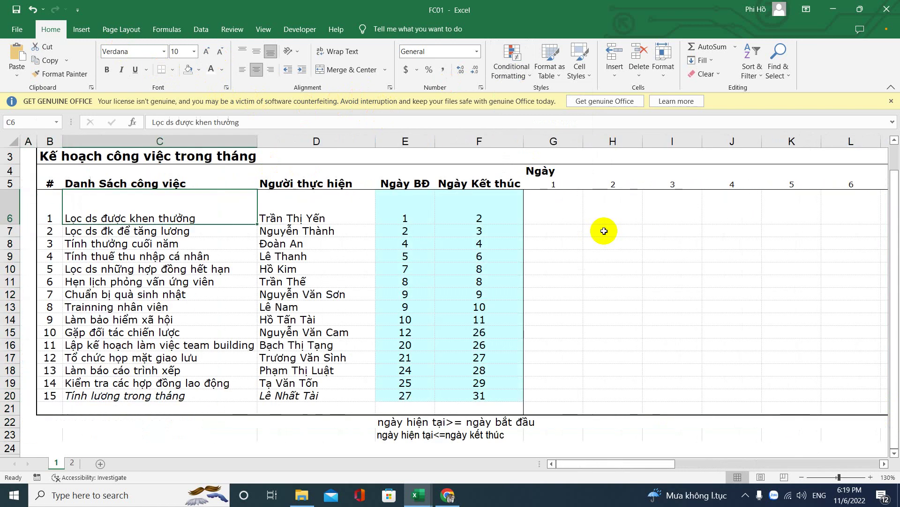
Step: Enter =AND(G$5<=$E6,G$5<=$F6) in G6, testing day 1 against the task's start and end days
key(Right)
text(=adn)
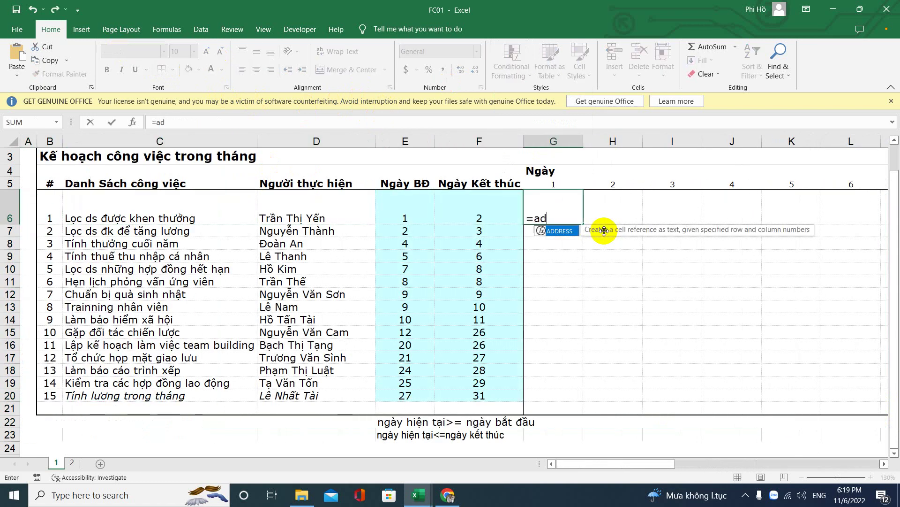
key(BackSpace)
key(BackSpace)
key(BackSpace)
key(BackSpace)
text(=and()
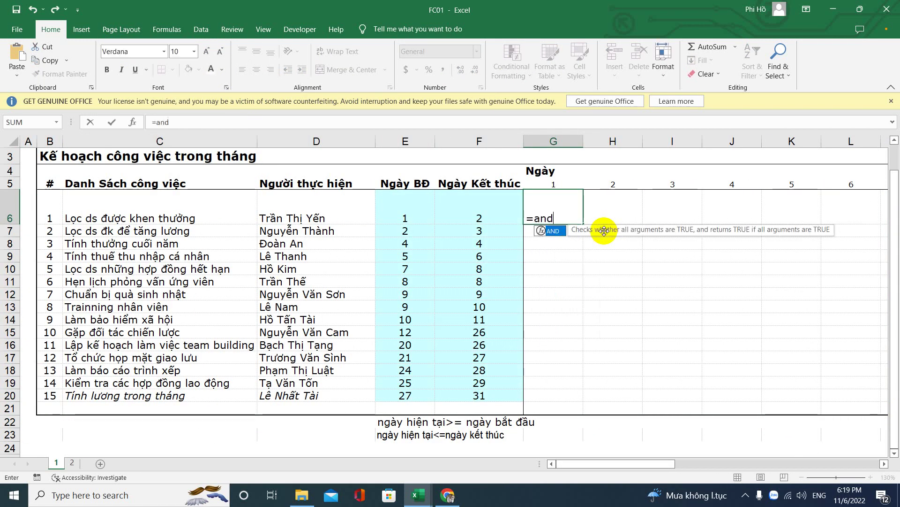
click(539, 182)
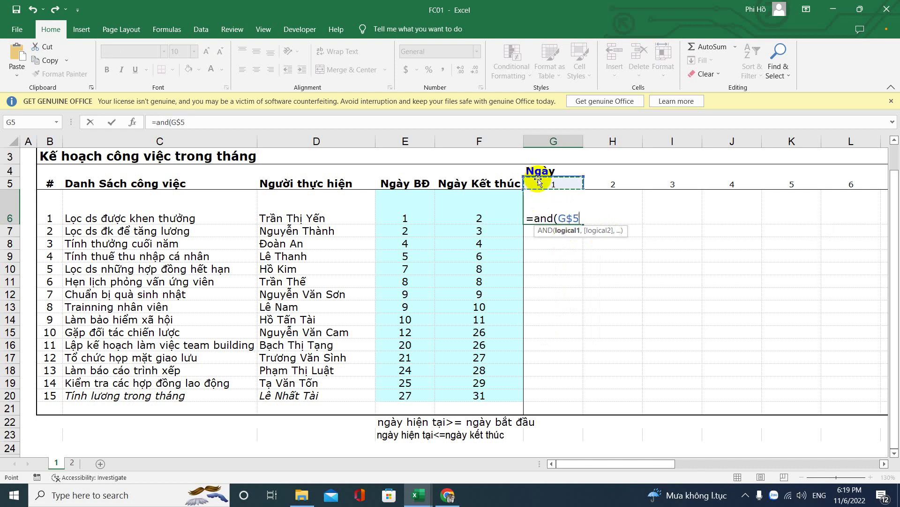
text(<=)
click(406, 212)
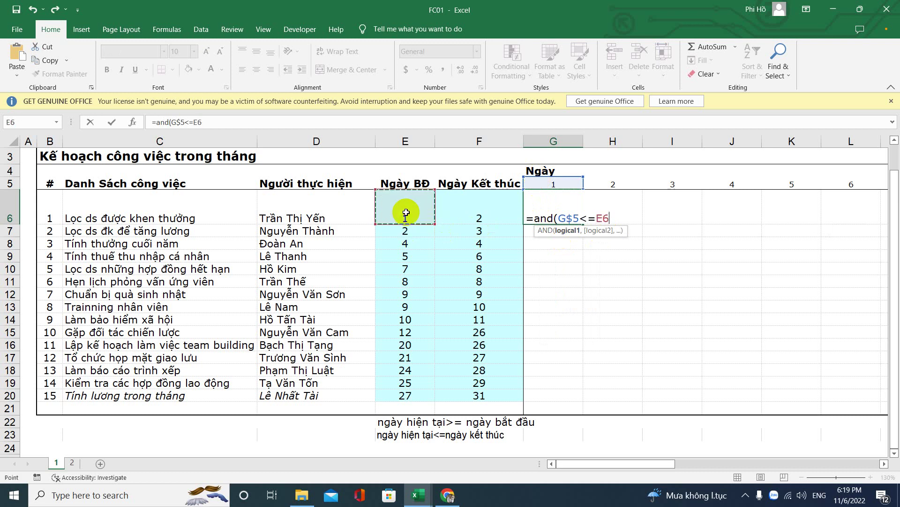
text(,)
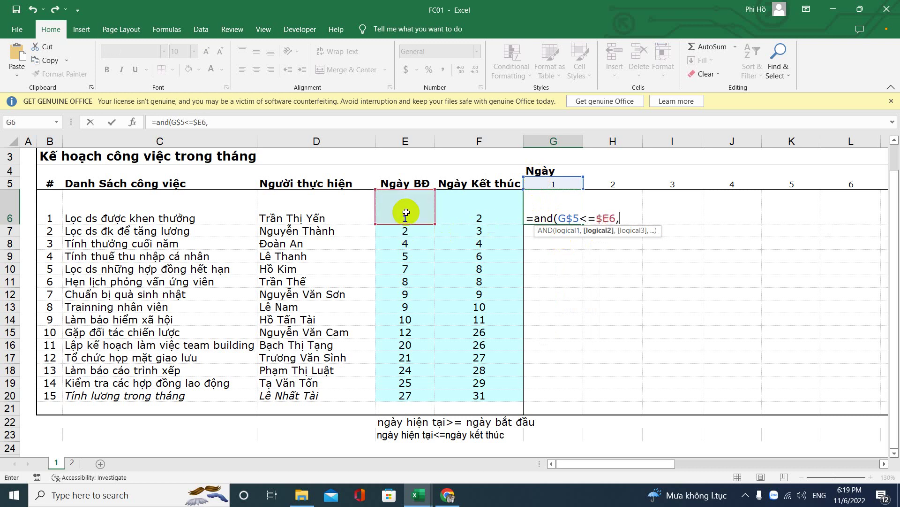
click(553, 184)
key(F4)
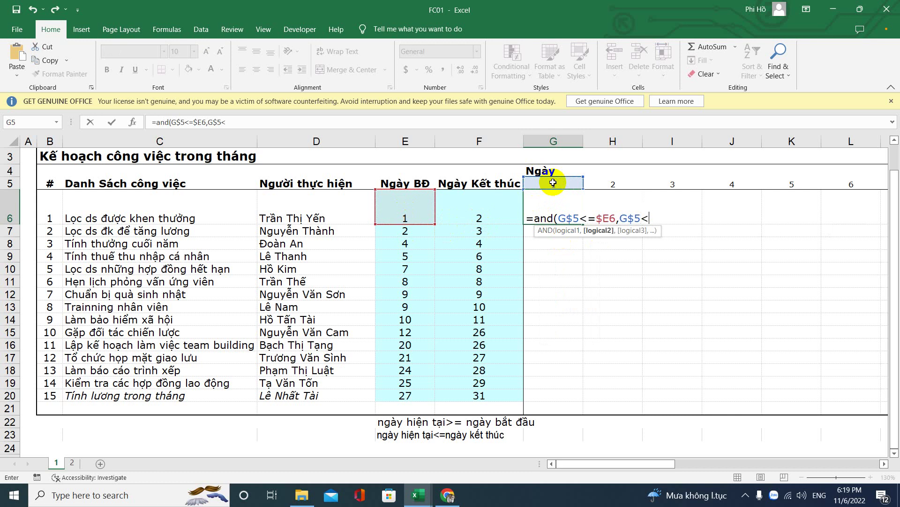
text(<=)
click(494, 222)
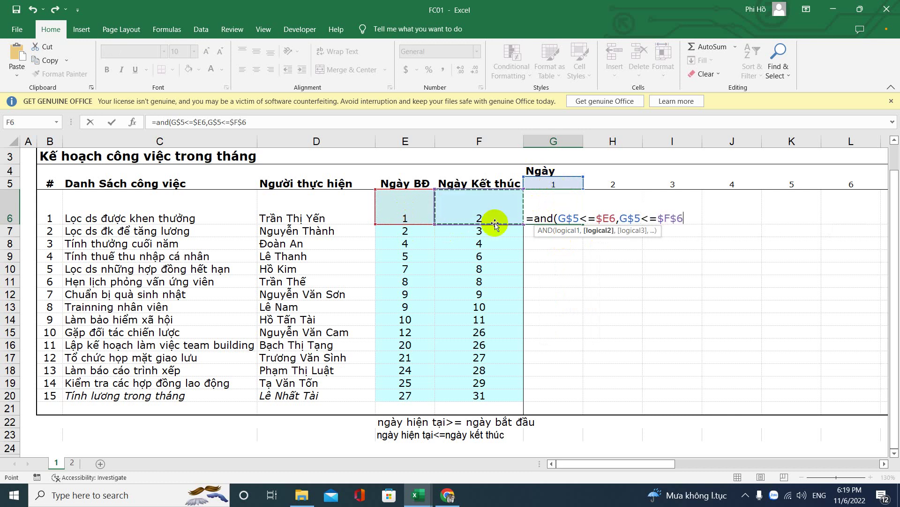
text())
key(Return)
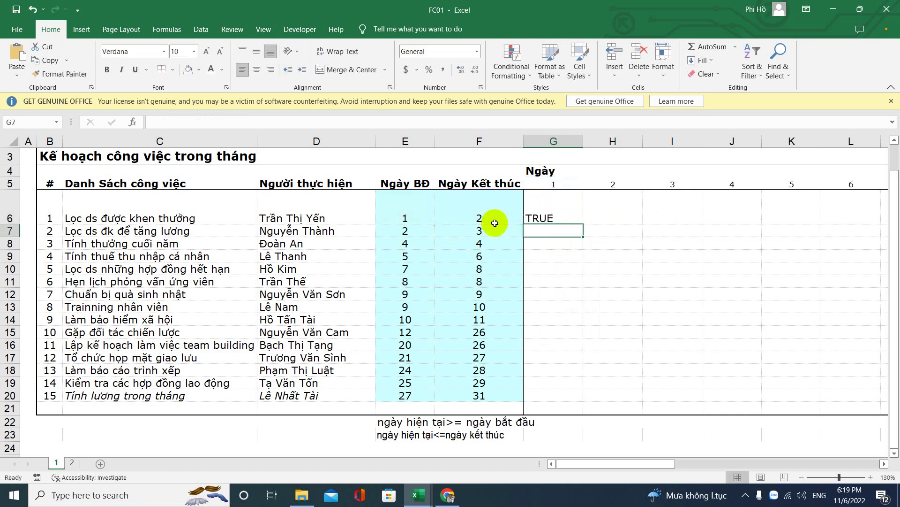
Step: Copy the G6 test formula across to H and down to row 8, then check G7
click(567, 218)
drag(581, 224, 643, 251)
click(551, 231)
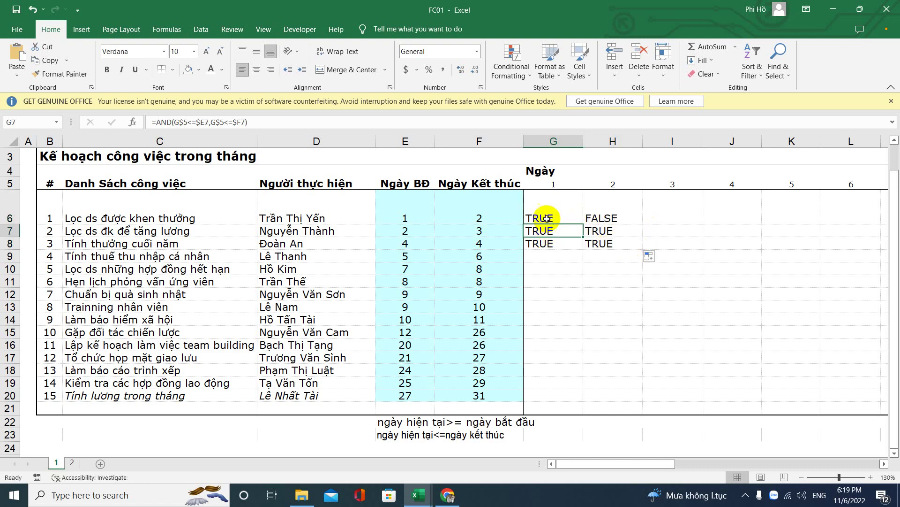
click(547, 216)
Step: Correct G6 to =AND(G$5>=$E6,G$5<=$F6) so it returns TRUE
double_click(560, 218)
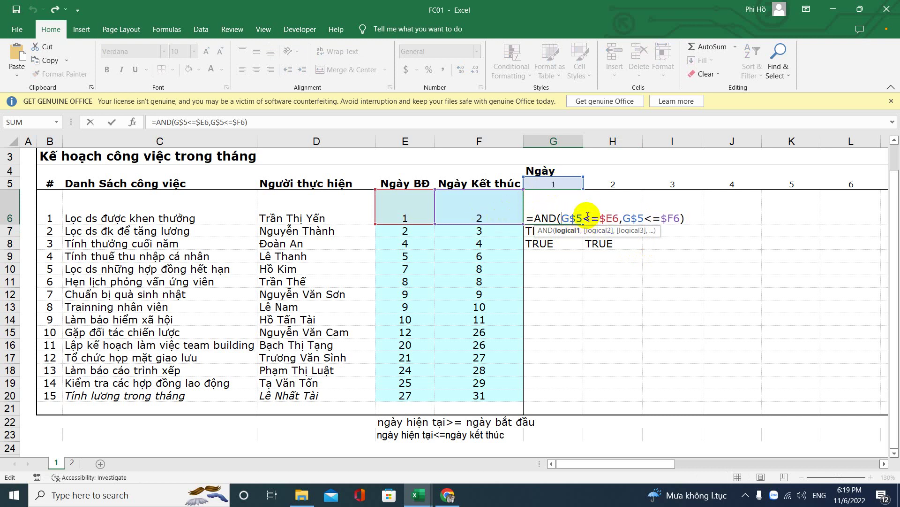
key(BackSpace)
key(Delete)
text(>)
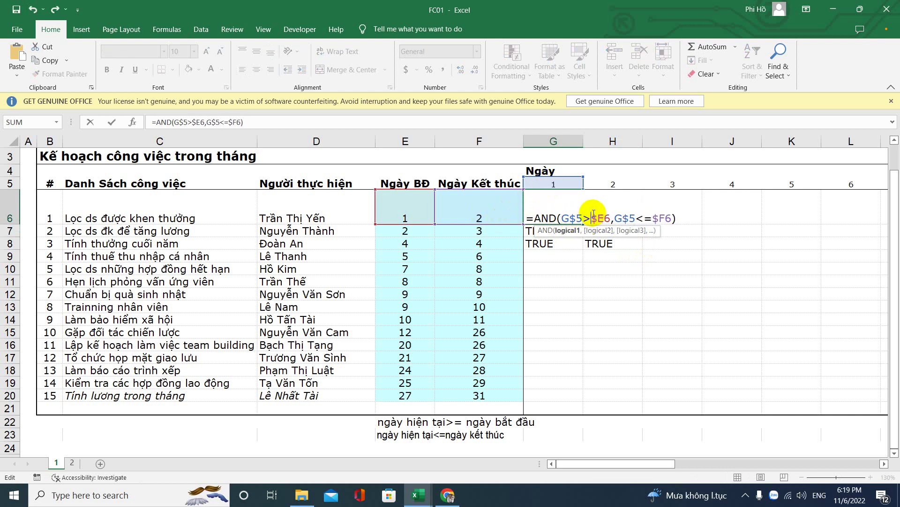
text(=)
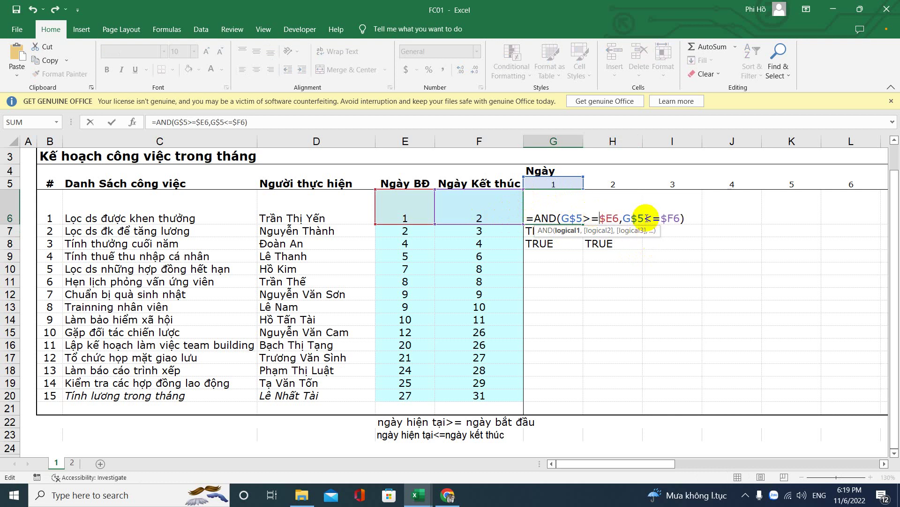
key(Return)
Step: Test-fill the corrected formula into H6 and down to row 12, then delete the copies
click(577, 207)
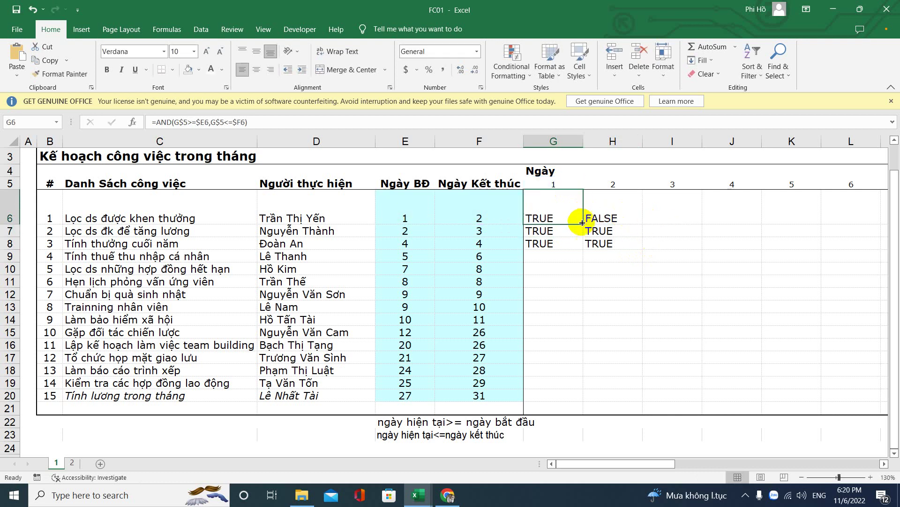
drag(584, 224, 657, 295)
drag(568, 213, 611, 307)
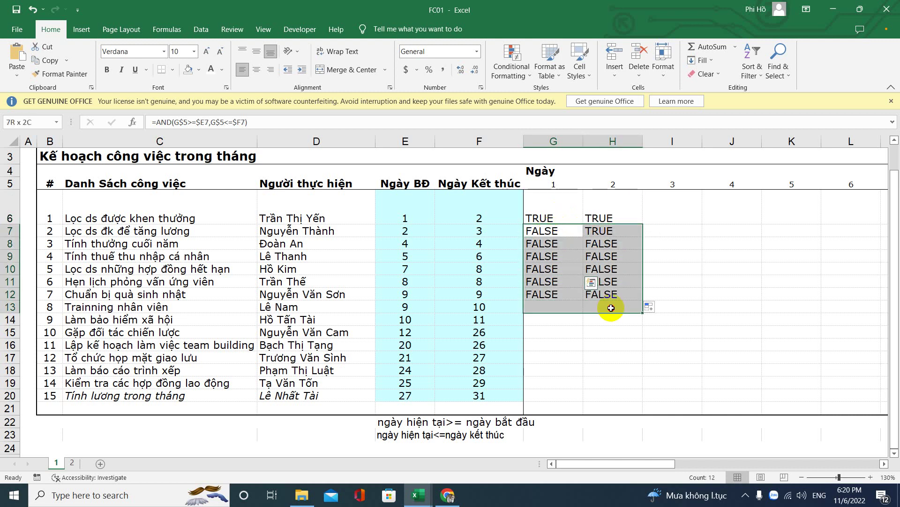
key(Delete)
Step: Copy the formula text from G6 and select the day grid for the rule
click(599, 216)
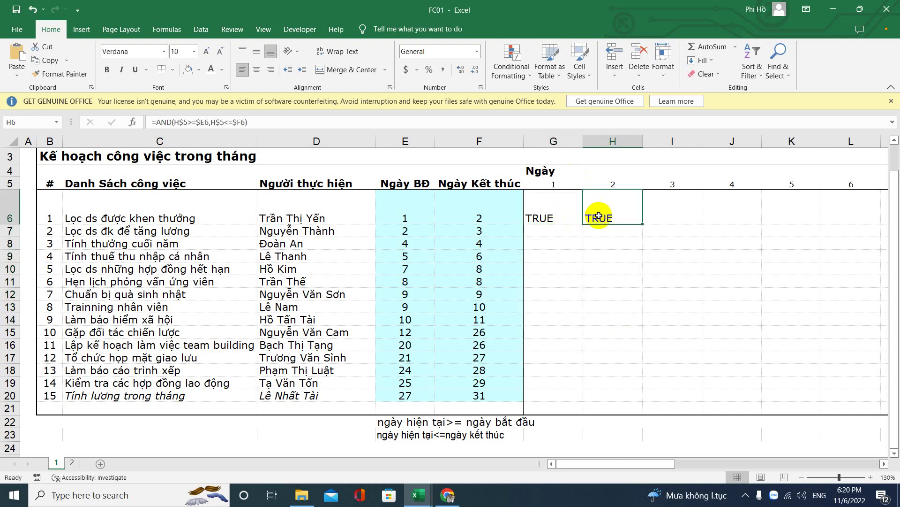
double_click(538, 214)
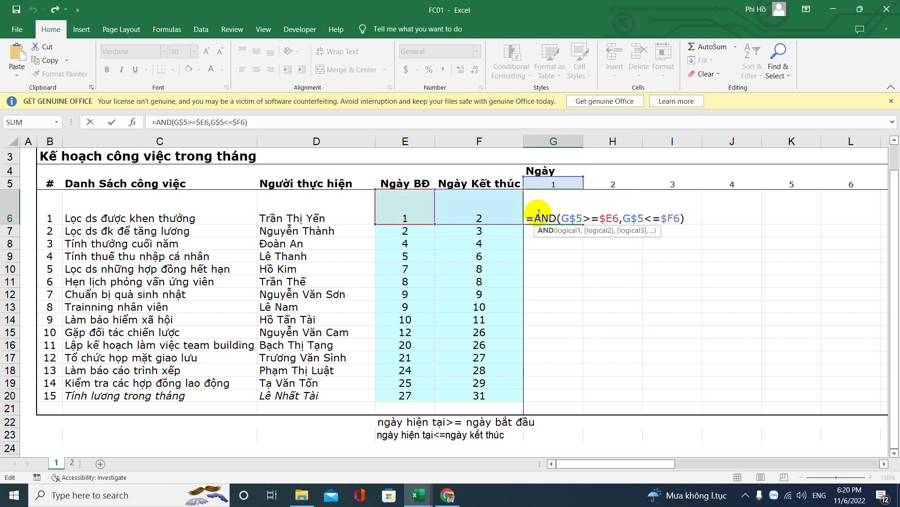
double_click(608, 218)
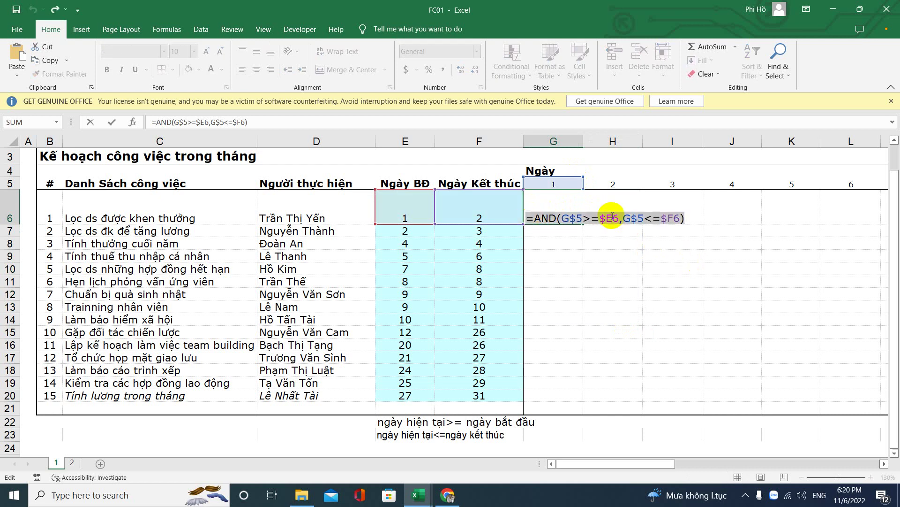
right_click(613, 220)
key(Escape)
key(Return)
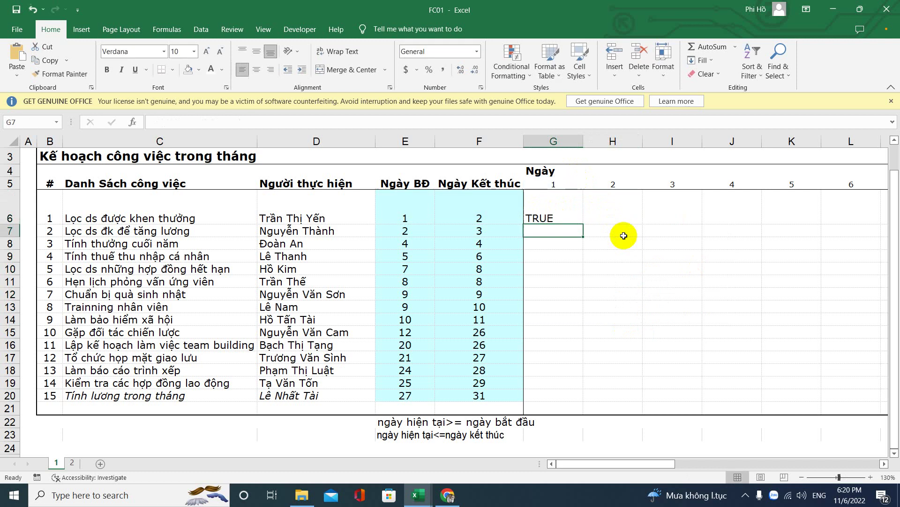
drag(569, 209, 723, 403)
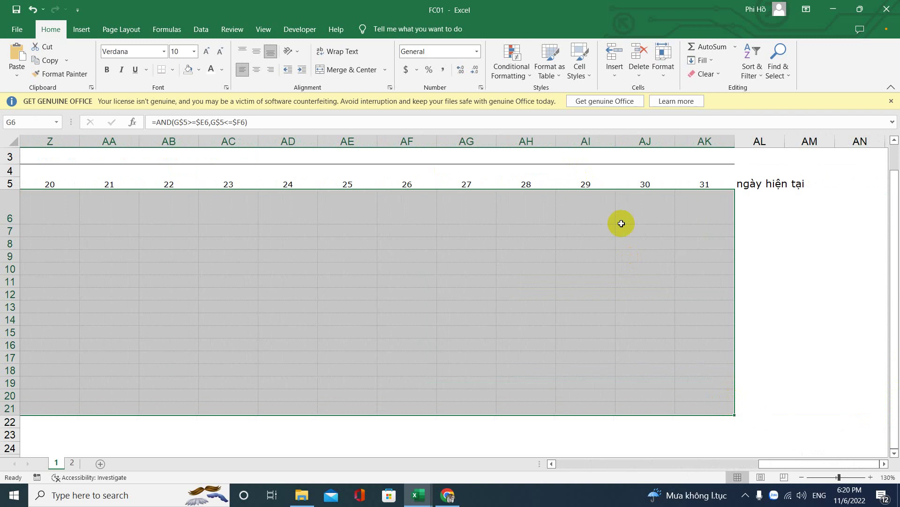
Step: Create a new formula-based conditional formatting rule using =AND(G$5>=$E6,G$5<=$F6)
click(512, 80)
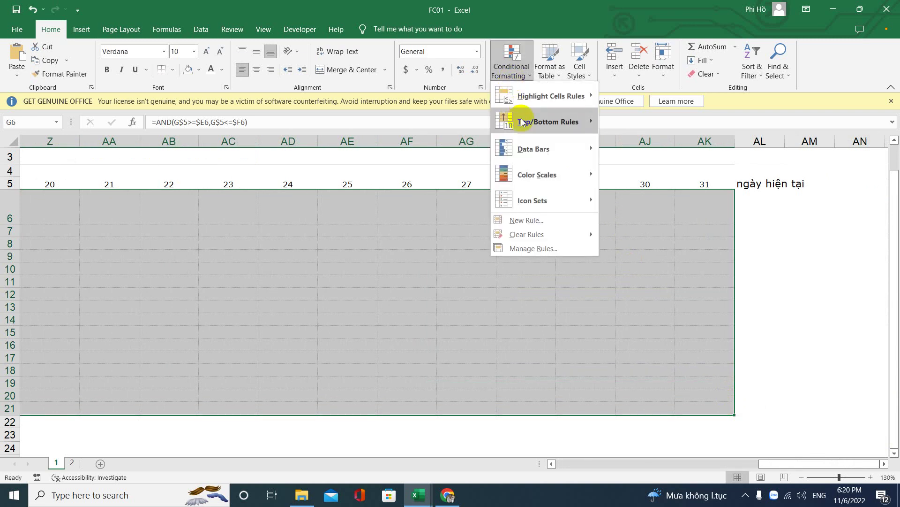
click(522, 74)
click(521, 74)
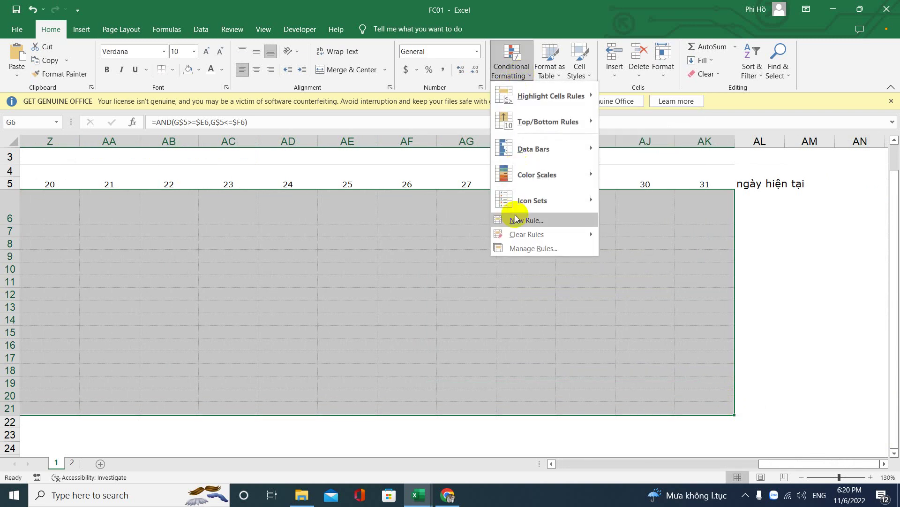
click(515, 250)
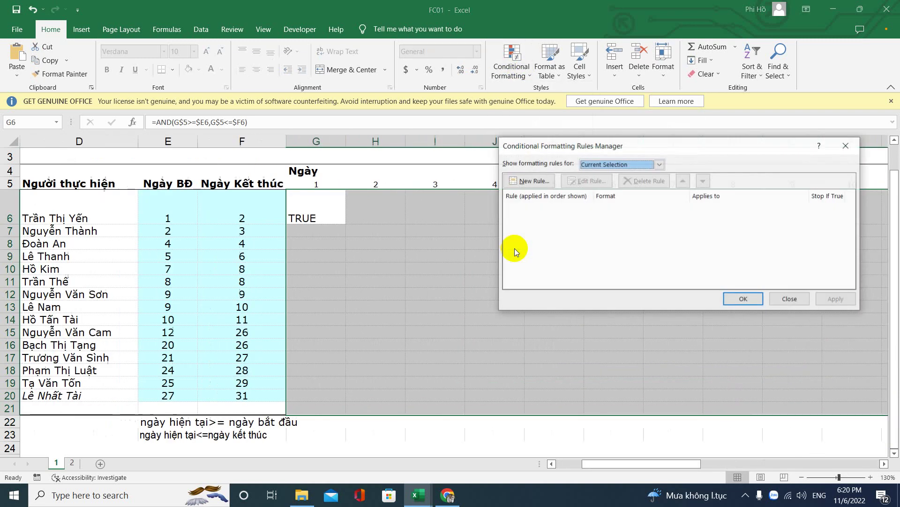
click(533, 180)
click(568, 199)
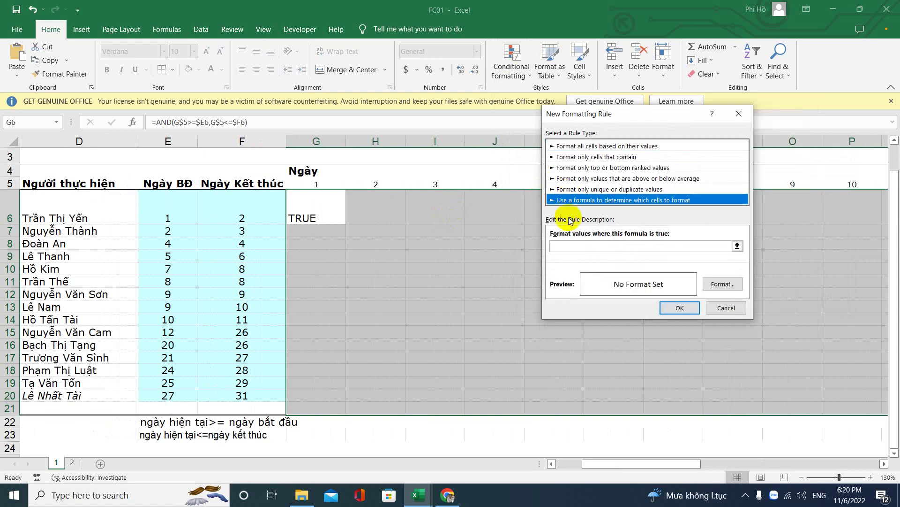
click(563, 245)
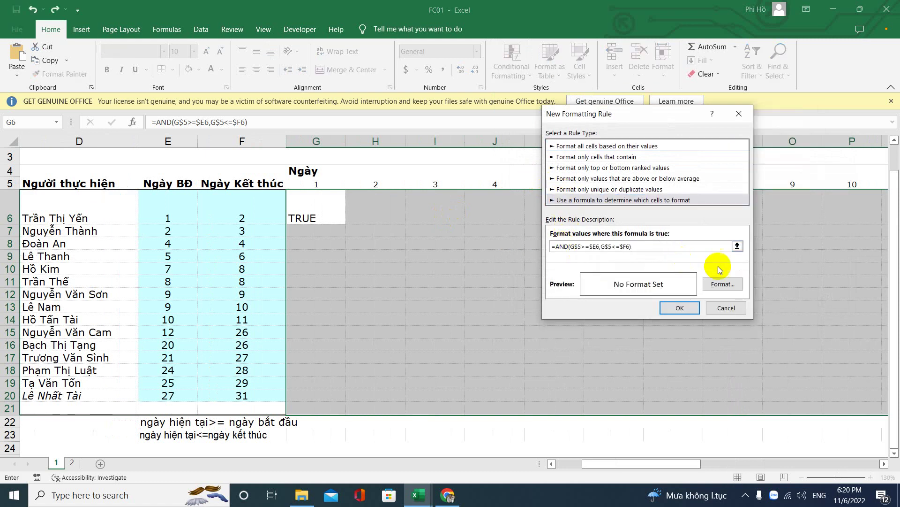
Step: Give the rule a light green fill and apply it to the day cells
click(722, 285)
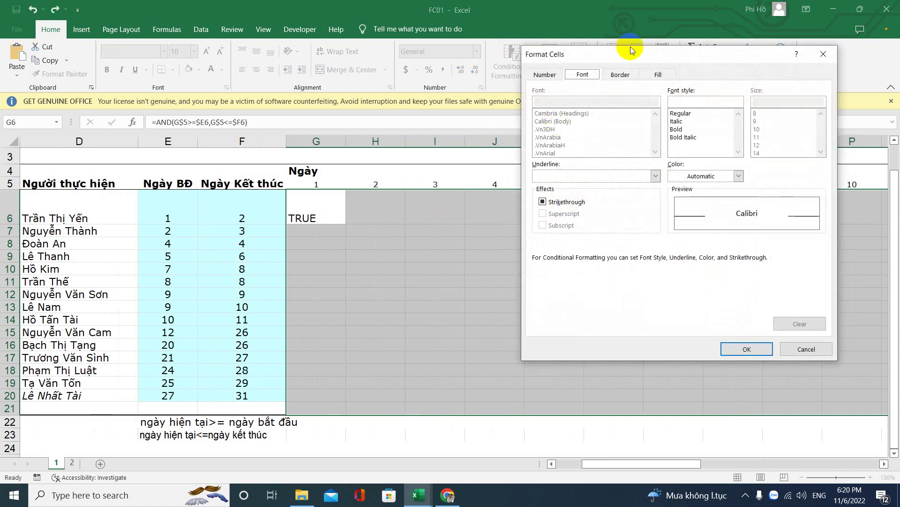
click(659, 75)
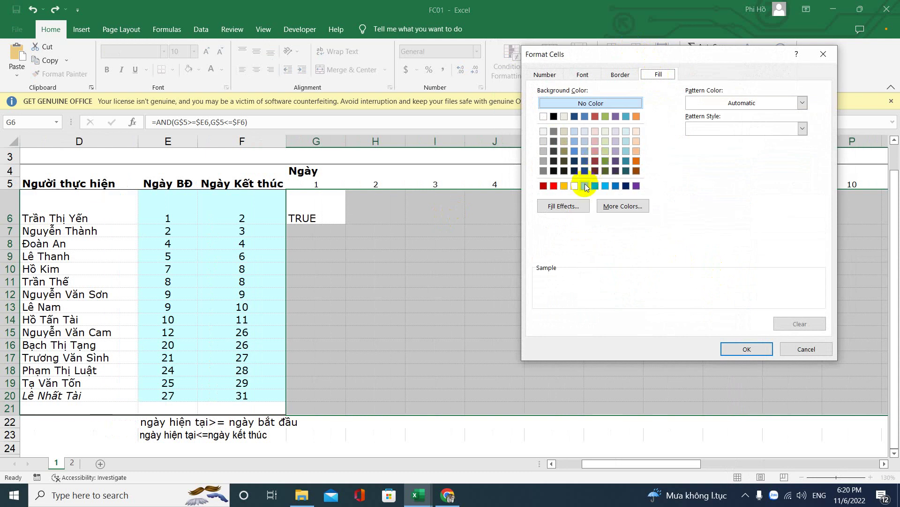
click(584, 186)
click(750, 349)
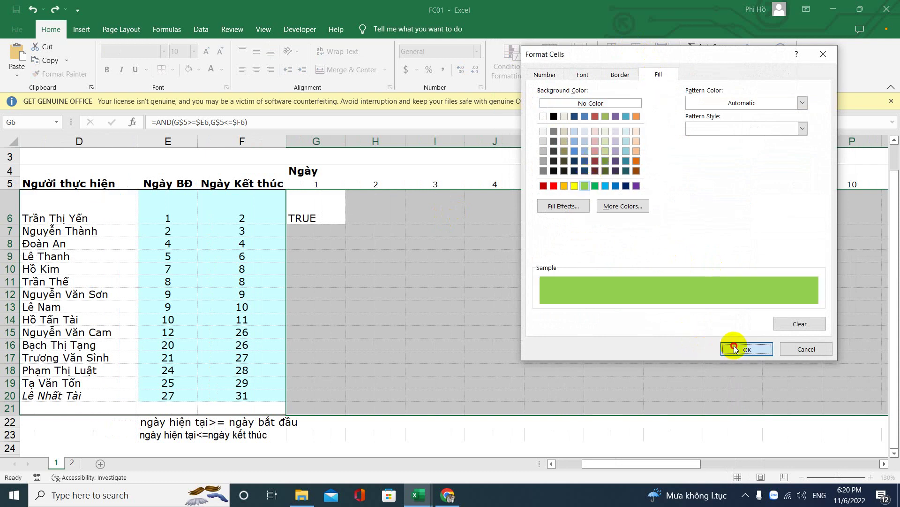
click(680, 307)
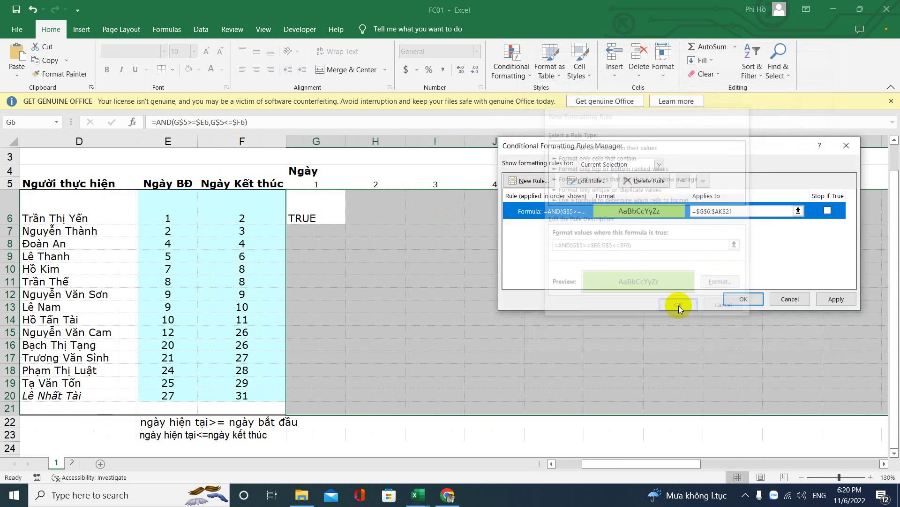
click(832, 300)
click(743, 300)
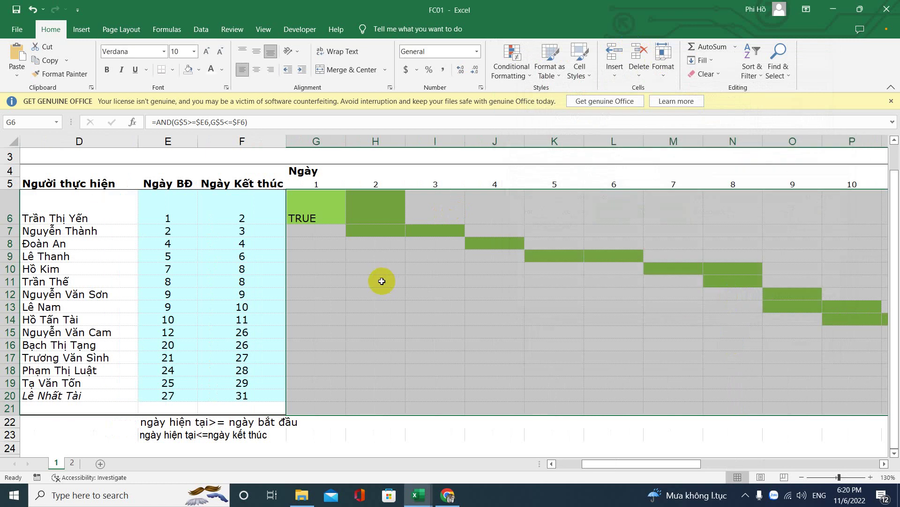
Step: Set the row height of task rows D6:D20 to 15
click(304, 207)
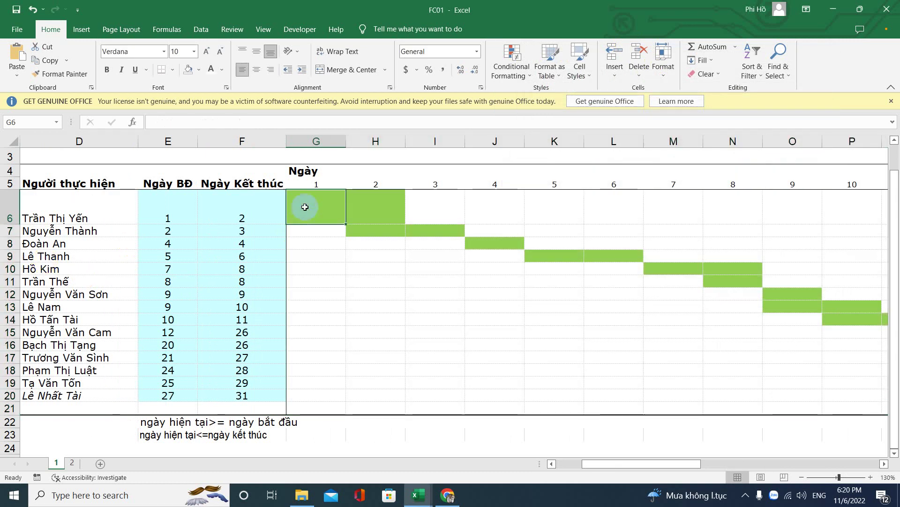
click(41, 231)
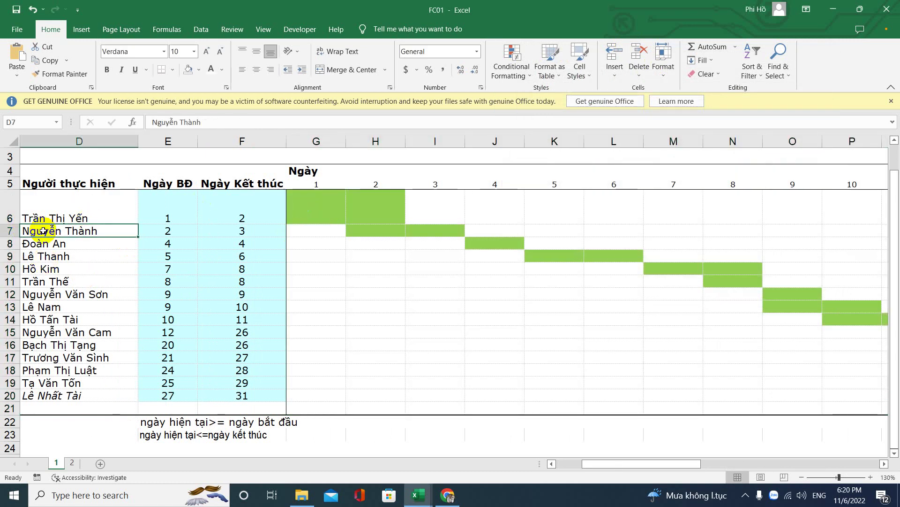
click(660, 76)
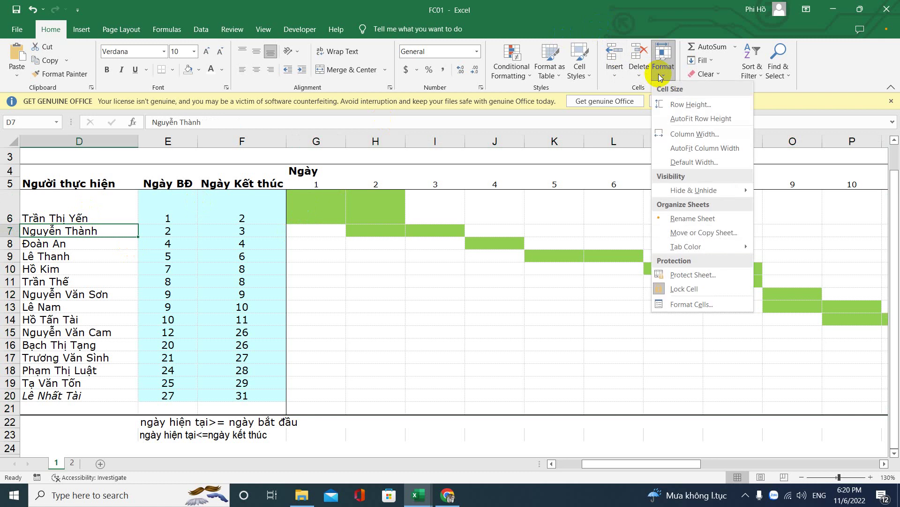
click(666, 104)
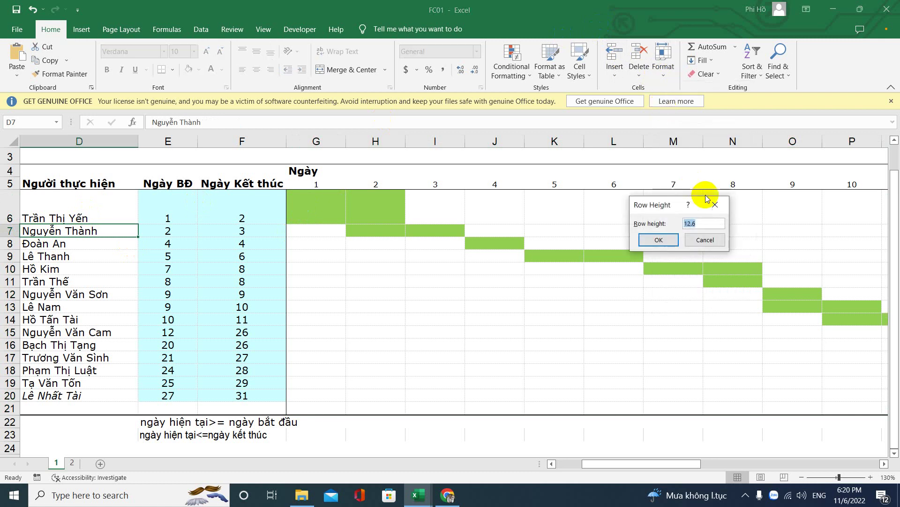
click(717, 205)
drag(115, 207, 92, 398)
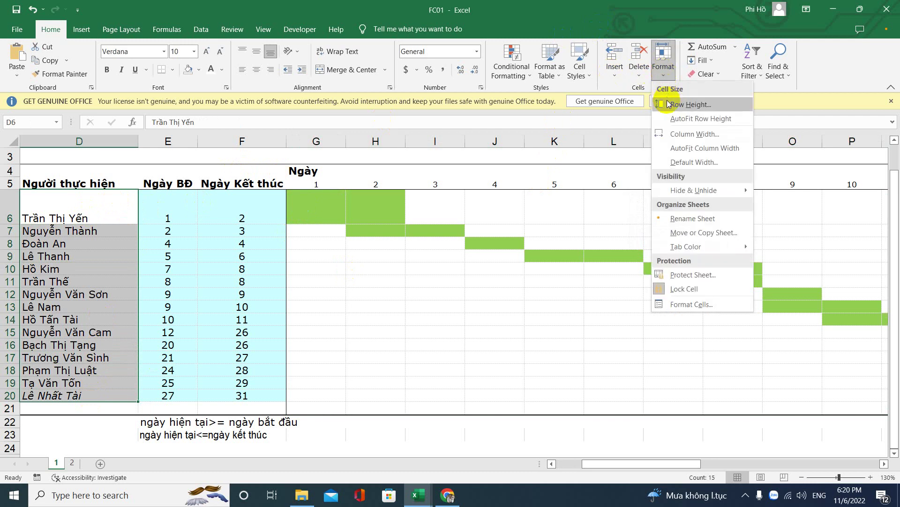
click(661, 104)
text(15)
key(Return)
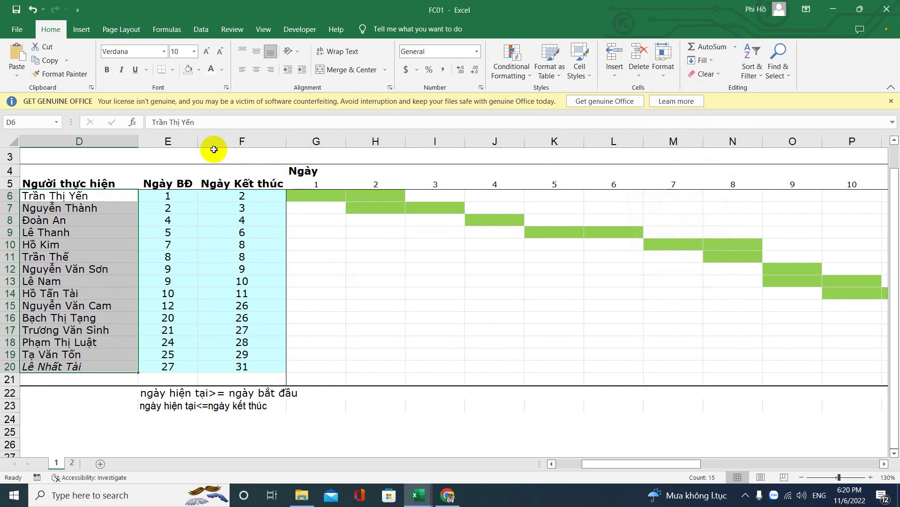
drag(290, 141, 667, 247)
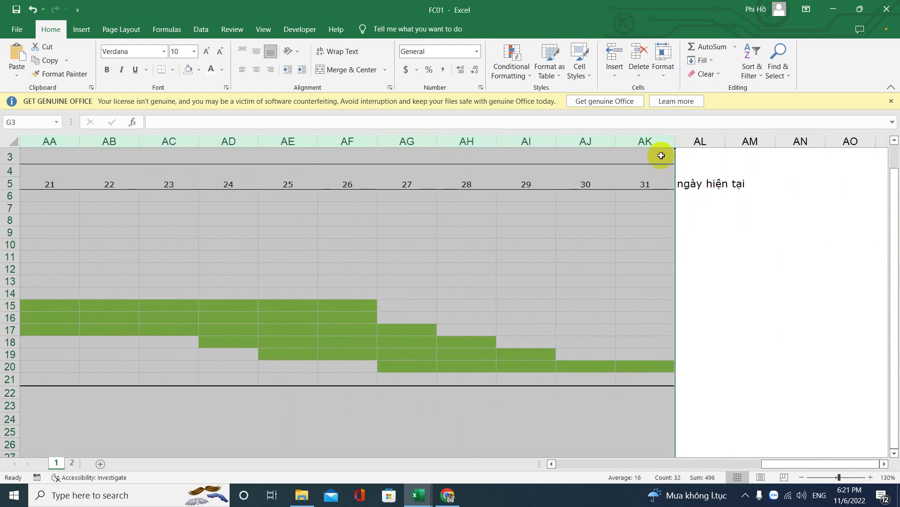
Step: Shrink day columns G to AK to a narrow width and check row 8's bars
drag(676, 136, 629, 142)
click(457, 216)
key(Left)
key(Left)
key(Left)
key(Left)
key(Left)
key(Left)
key(Left)
key(Left)
key(Left)
key(Left)
key(Left)
key(Left)
key(Left)
key(Left)
key(Left)
key(Left)
key(Left)
key(Left)
key(Left)
key(Left)
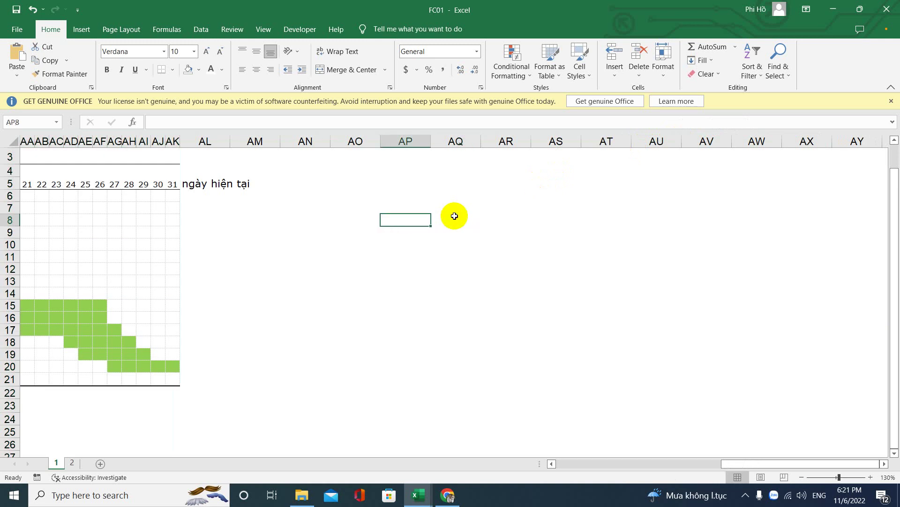
key(Left)
key(Left)
key(Left)
key(Left)
key(Left)
key(Left)
key(Left)
key(Left)
key(Right)
key(Right)
key(Right)
key(Right)
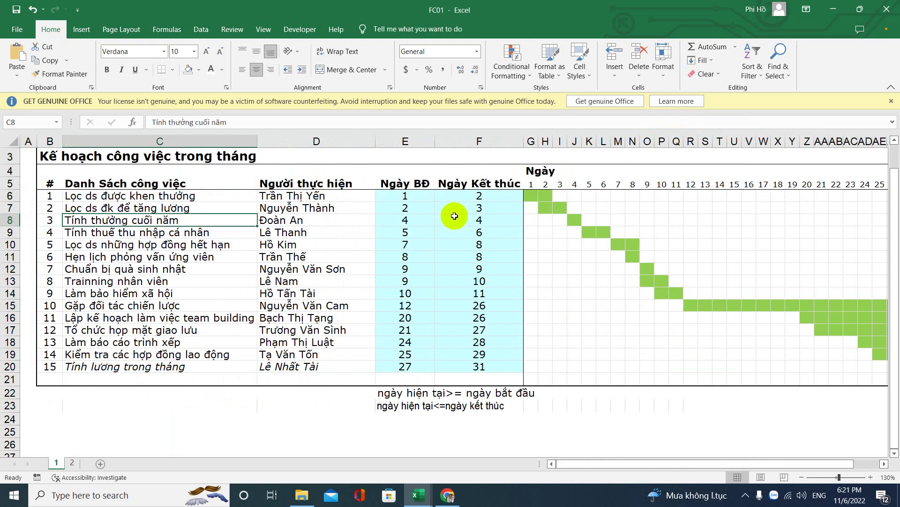
key(Right)
key(Right)
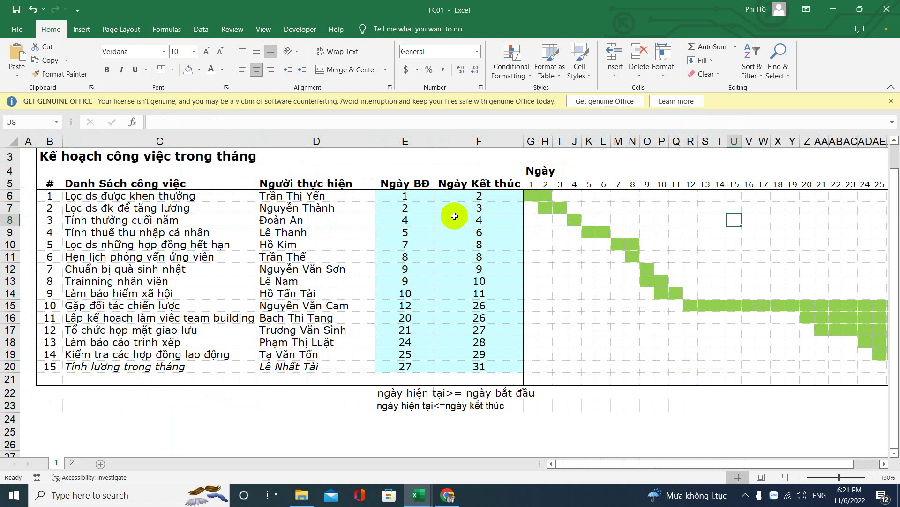
key(Right)
key(Right)
key(Right)
key(Right)
key(Right)
key(Right)
key(Right)
key(Right)
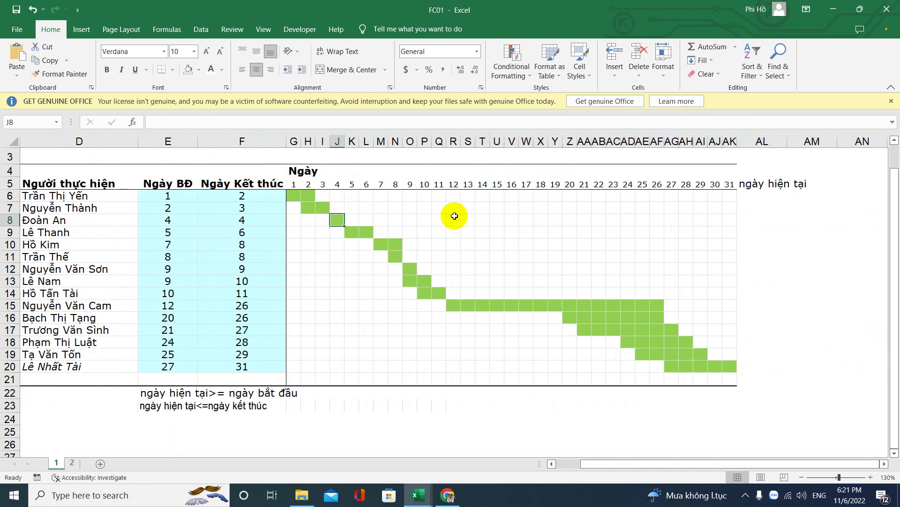
key(Left)
key(Left)
key(Left)
key(Left)
key(Left)
key(Left)
key(Left)
key(Left)
key(Left)
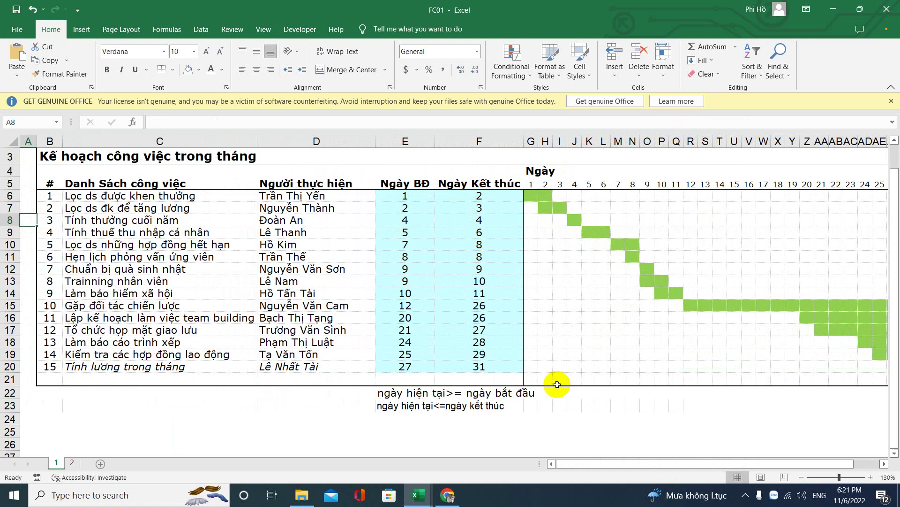
Step: Review the condition notes in rows 22–23 and the day numbers in row 5 through day 31
click(387, 393)
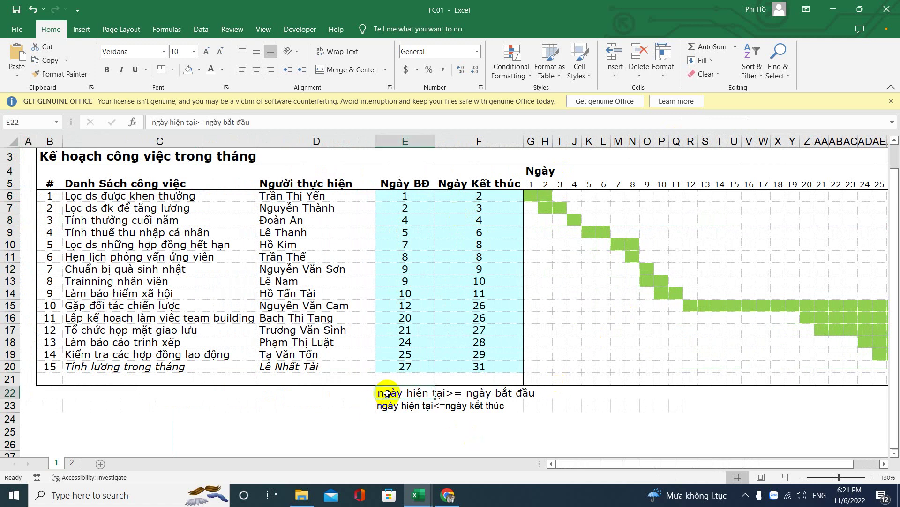
click(491, 390)
click(409, 405)
click(474, 405)
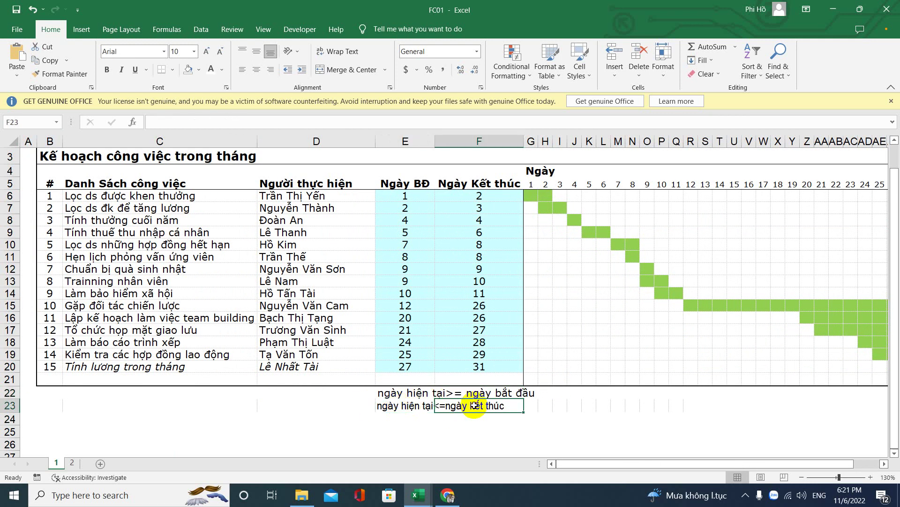
click(529, 183)
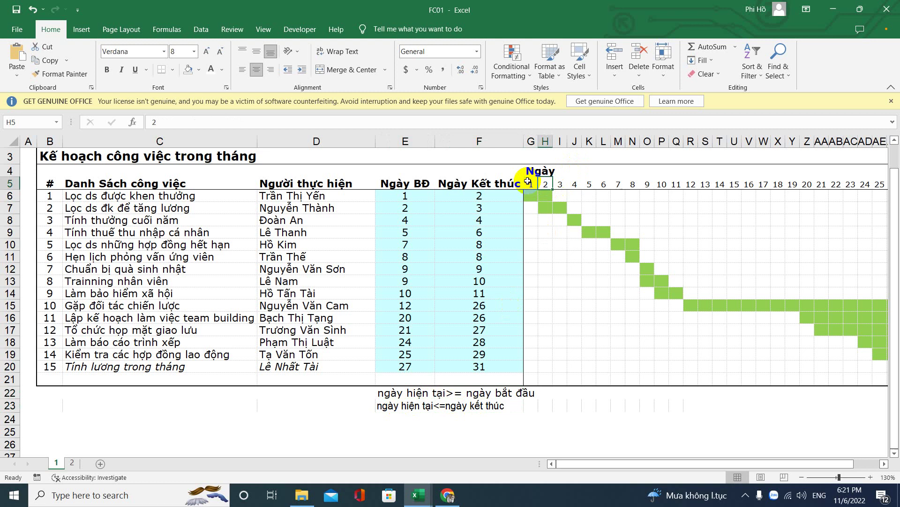
key(Right)
key(Right)
key(Right)
key(Right)
key(Right)
key(Right)
key(Right)
key(Right)
key(Right)
key(Right)
key(Right)
key(Right)
key(Right)
key(Right)
key(Right)
key(Right)
key(Right)
key(Right)
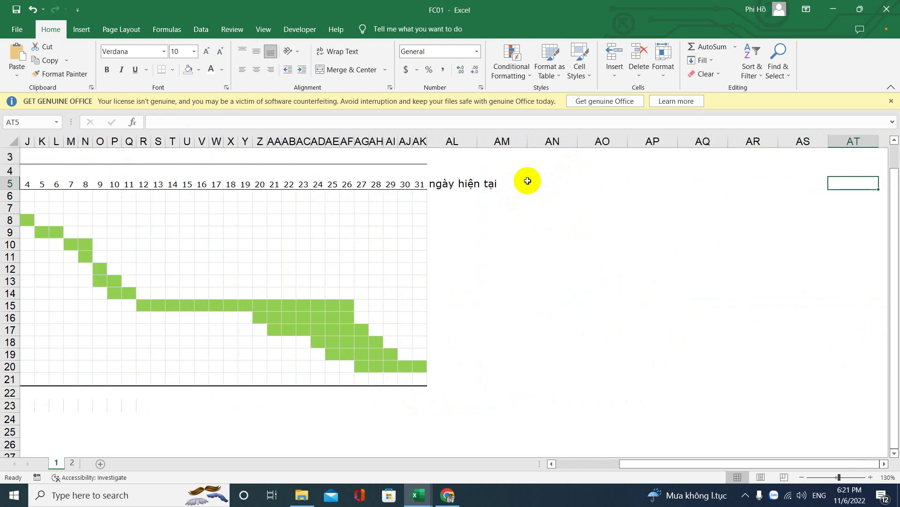
key(Left)
key(Left)
key(Left)
key(Left)
key(Left)
key(Left)
key(Left)
key(Left)
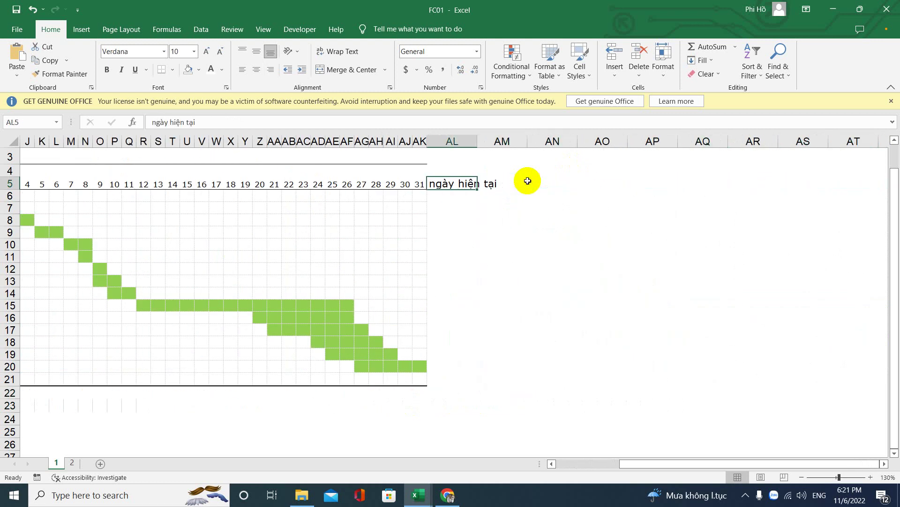
key(Left)
key(Left)
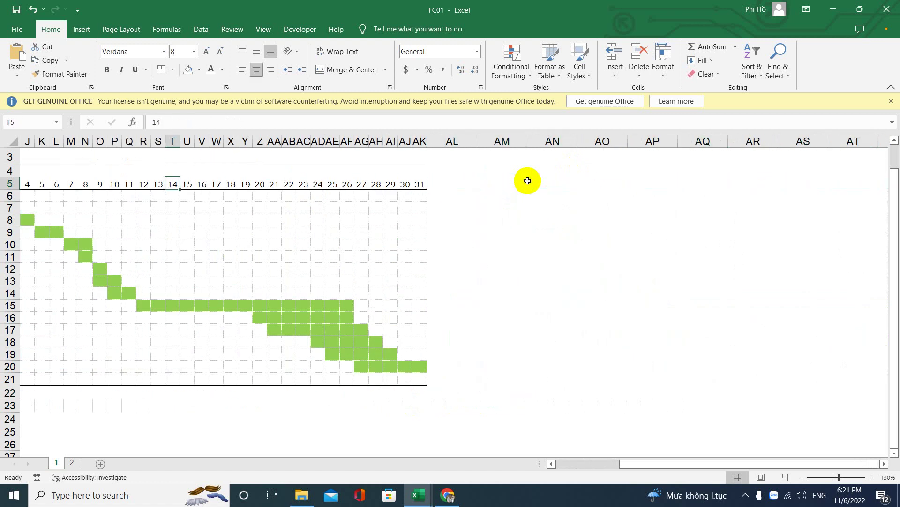
key(Left)
key(Left)
key(Left)
key(Left)
key(Left)
key(Left)
key(Left)
key(Left)
key(Left)
key(Left)
key(Left)
key(Left)
key(Left)
key(Left)
key(Left)
key(Left)
key(Left)
key(Left)
key(Left)
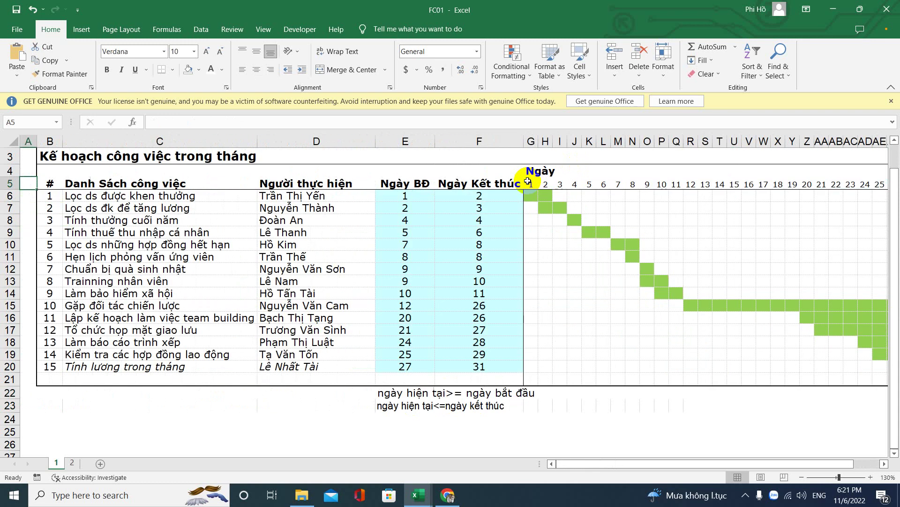